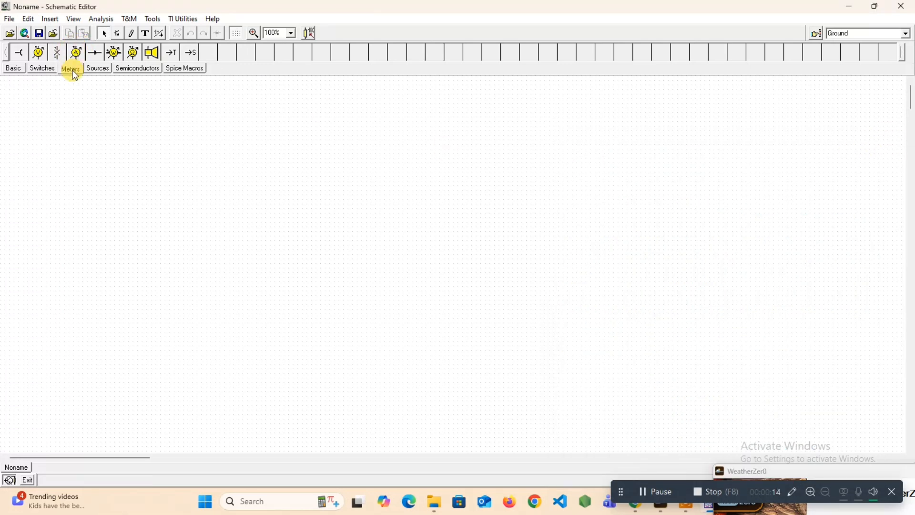
{"action": "left_click", "coordinate": [98, 69]}
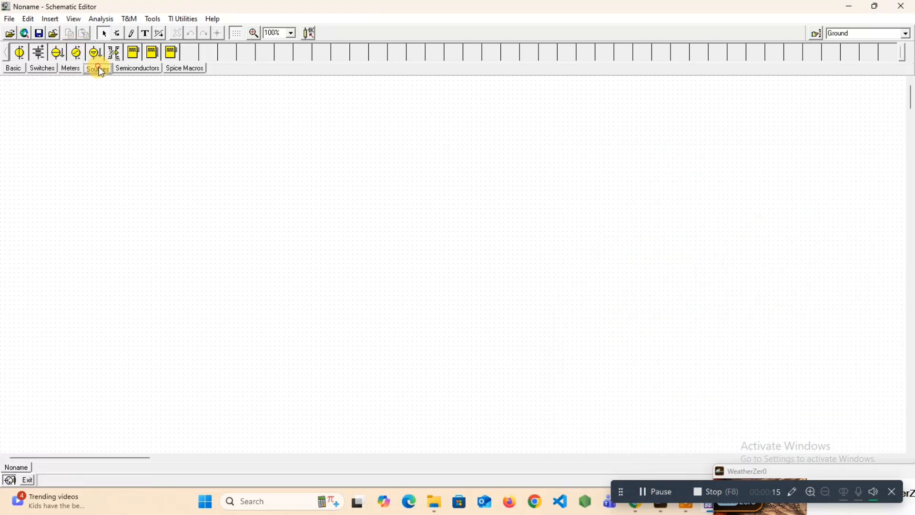
{"action": "left_click", "coordinate": [134, 71]}
{"action": "left_click", "coordinate": [184, 74]}
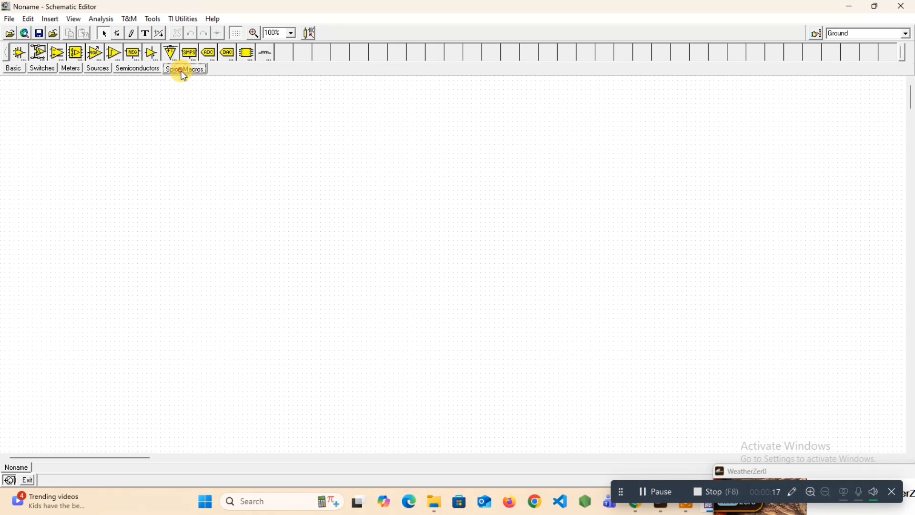
{"action": "left_click", "coordinate": [12, 70]}
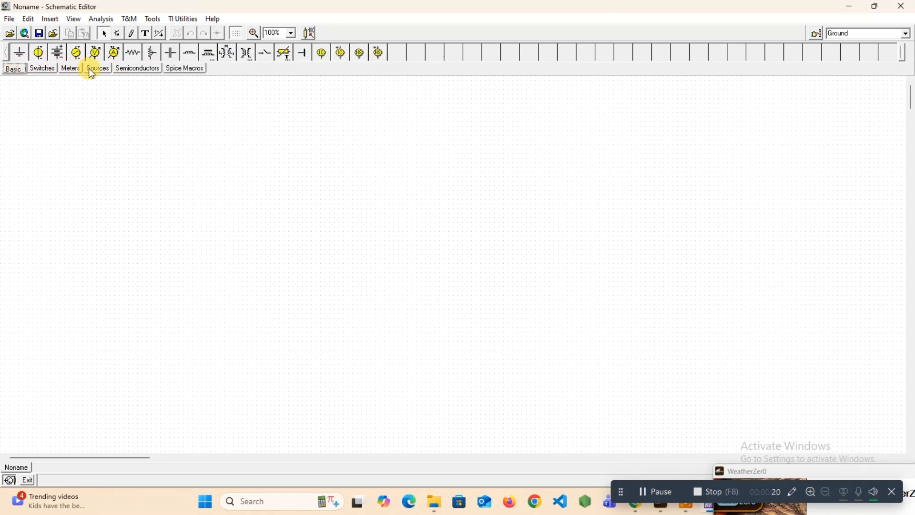
Place an NPN bipolar transistor in the middle of the empty schematic
{"action": "left_click", "coordinate": [125, 69]}
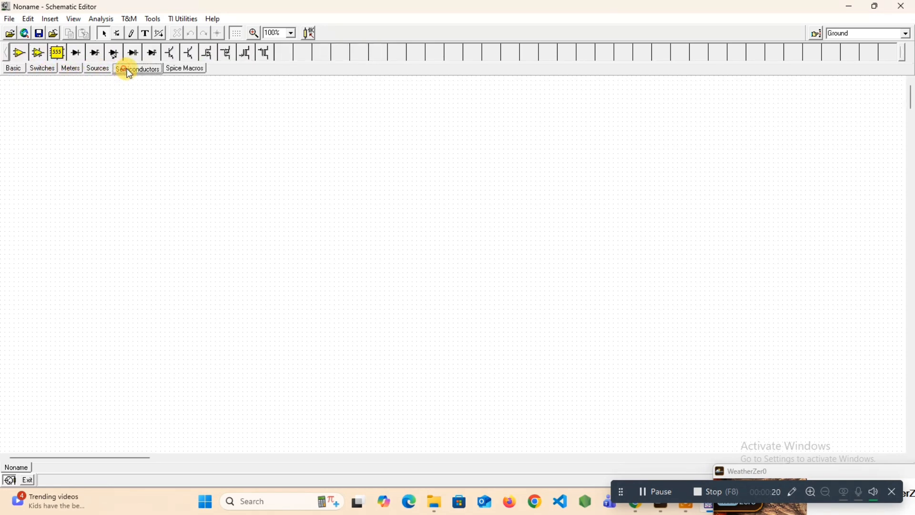
{"action": "left_click", "coordinate": [175, 54]}
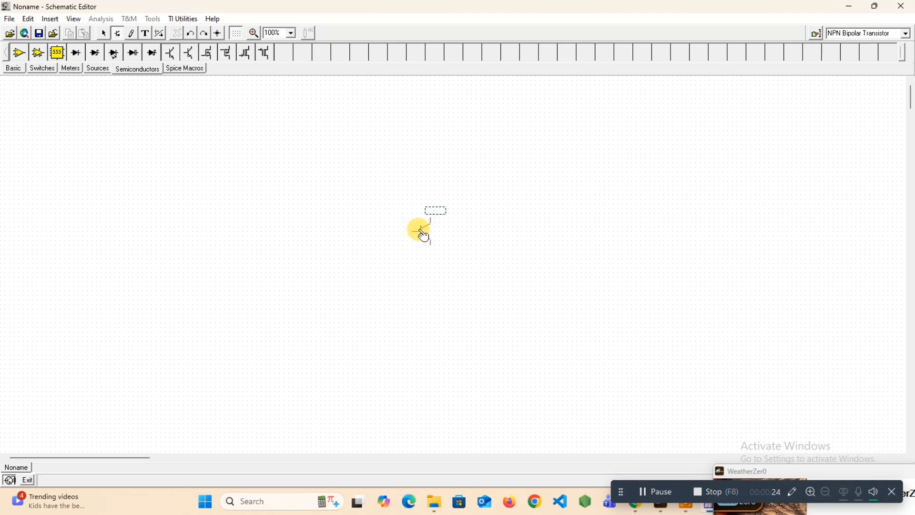
{"action": "left_click", "coordinate": [424, 236]}
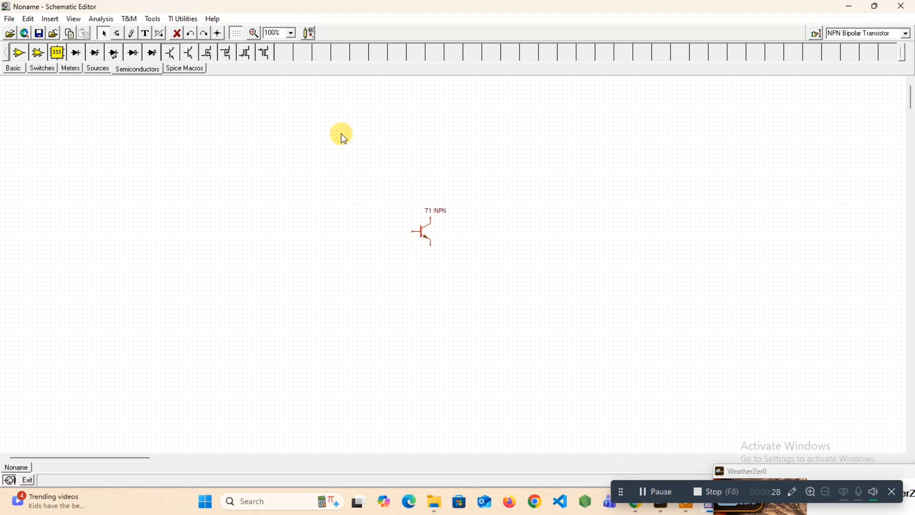
Set the NPN transistor's type to BC547 from the Tina library's SPICE-BJT catalog
{"action": "left_click", "coordinate": [254, 33]}
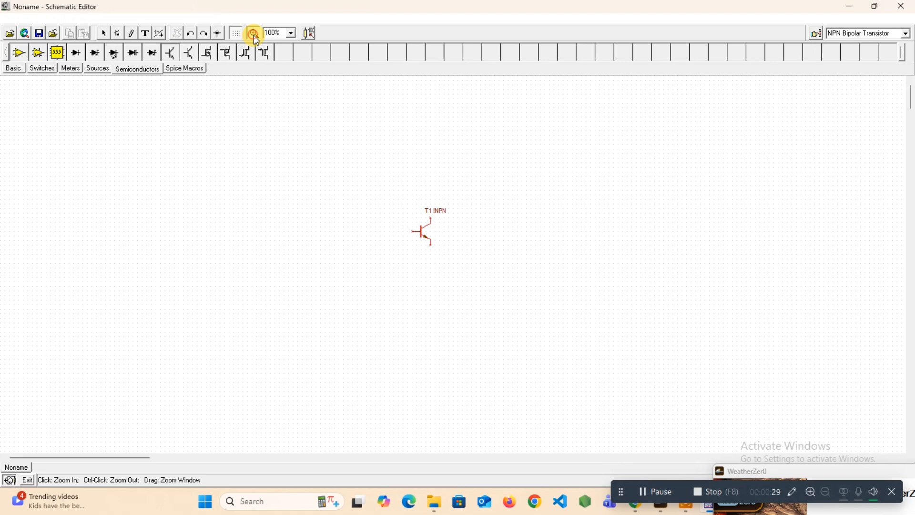
{"action": "left_click", "coordinate": [426, 232]}
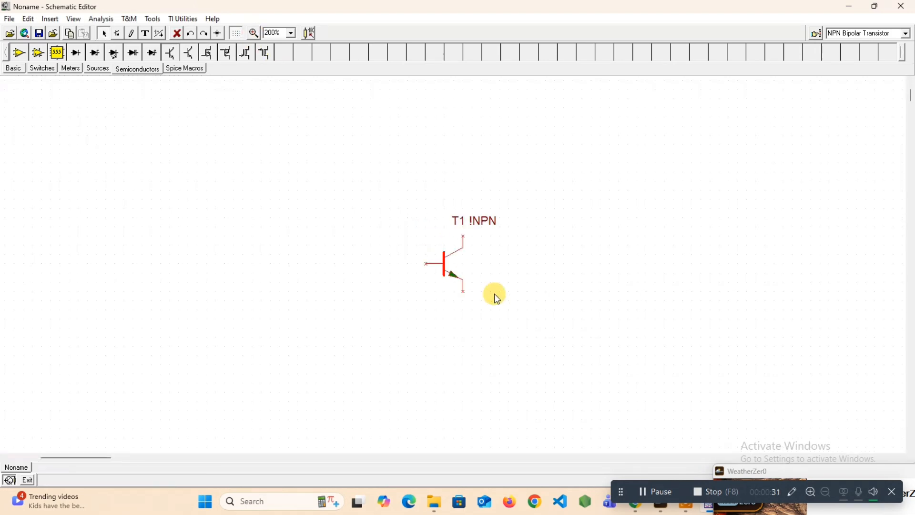
{"action": "double_click", "coordinate": [476, 220]}
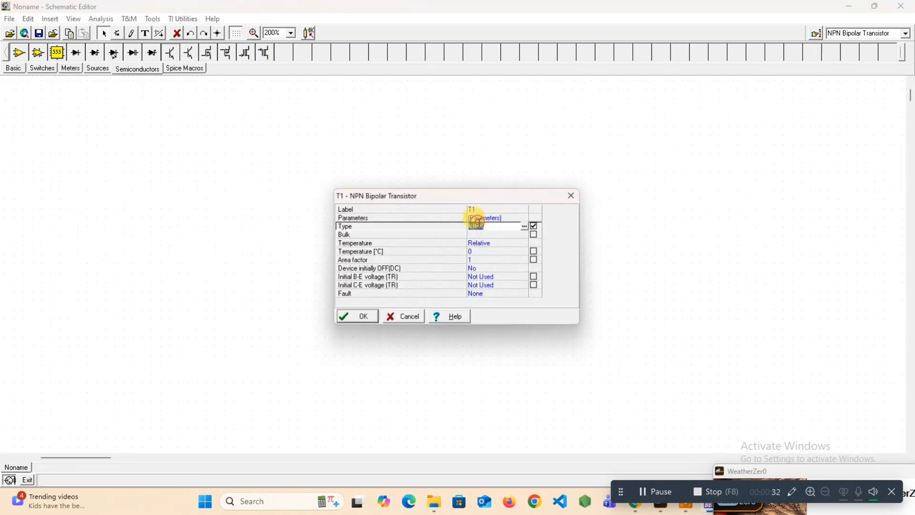
{"action": "left_click", "coordinate": [527, 226]}
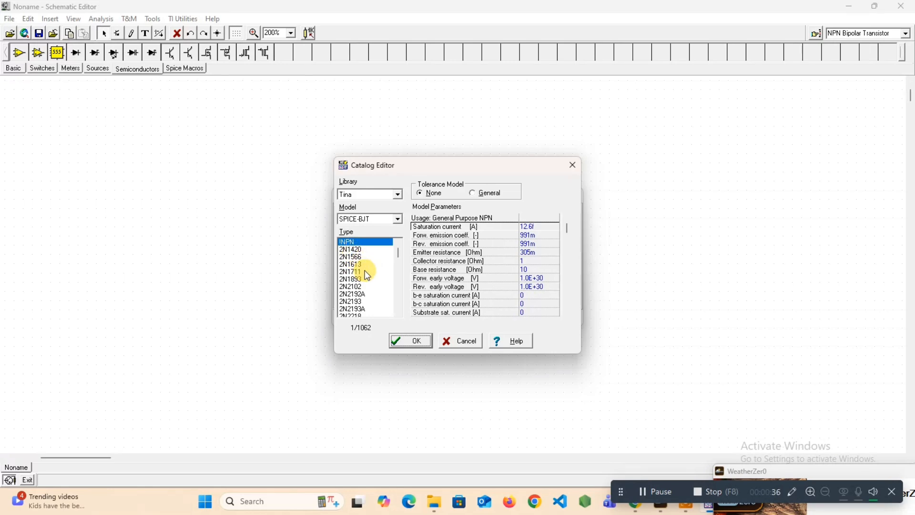
{"action": "scroll", "coordinate": [376, 283], "scroll_direction": "down", "scroll_amount": 4}
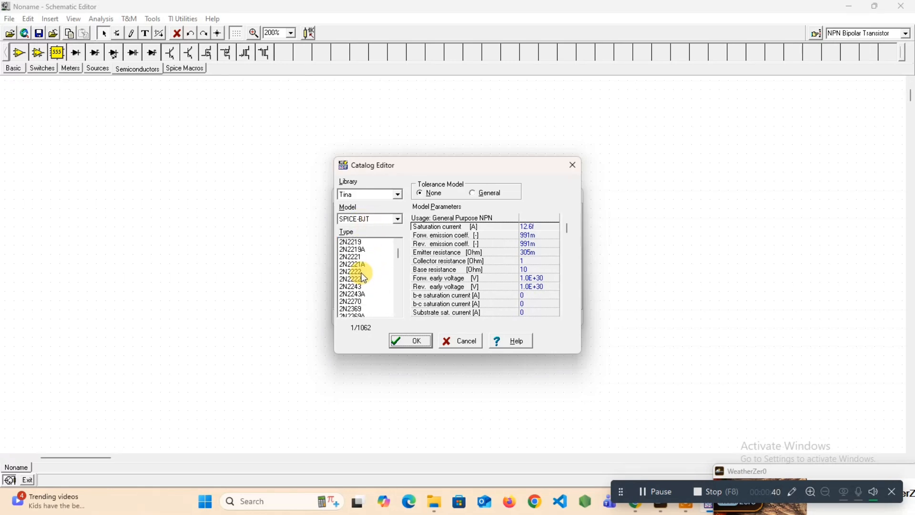
{"action": "left_click", "coordinate": [364, 277]}
{"action": "scroll", "coordinate": [363, 278], "scroll_direction": "down", "scroll_amount": 5}
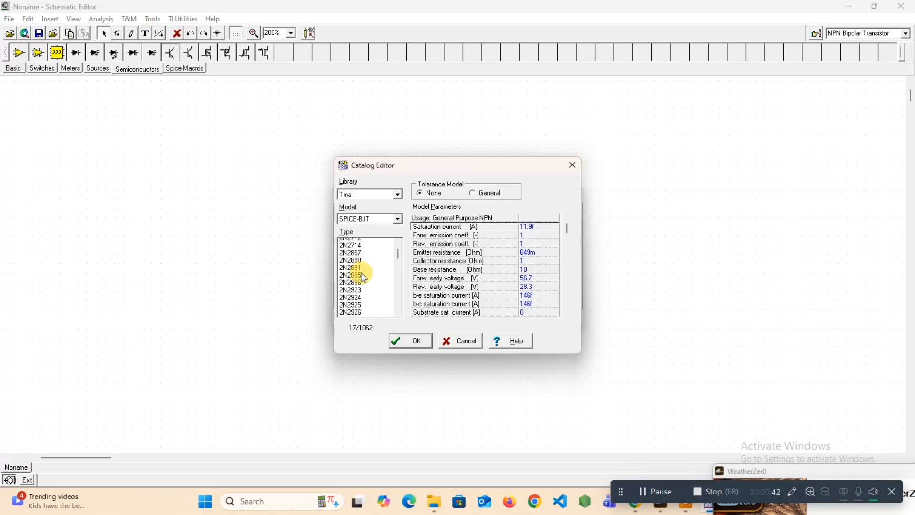
{"action": "scroll", "coordinate": [364, 276], "scroll_direction": "down", "scroll_amount": 15}
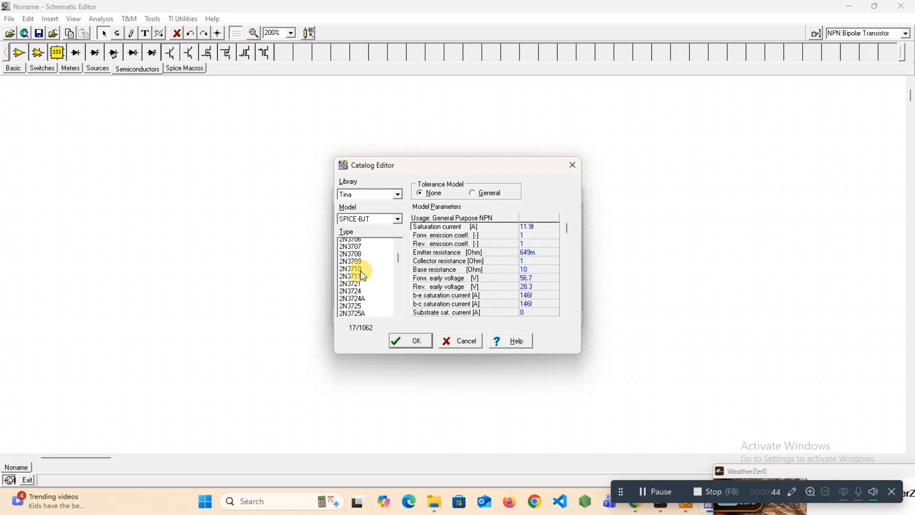
{"action": "scroll", "coordinate": [361, 273], "scroll_direction": "down", "scroll_amount": 15}
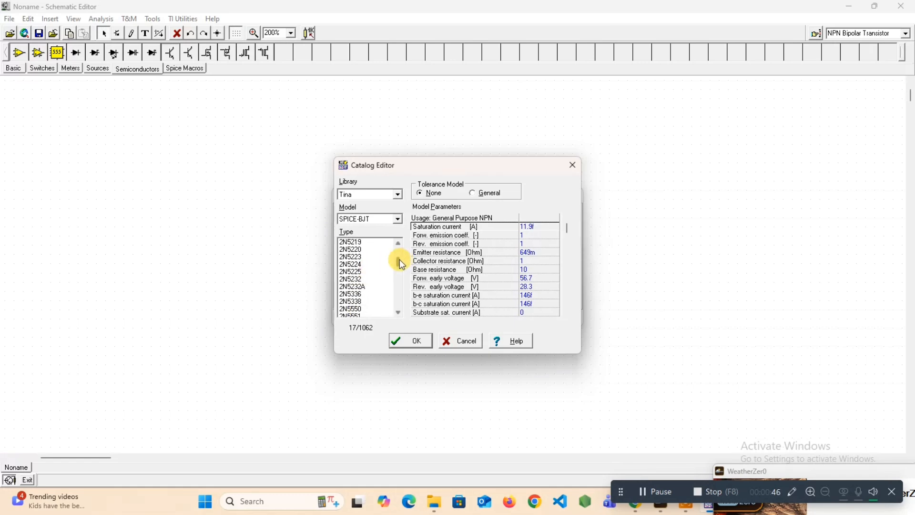
{"action": "left_click_drag", "start_coordinate": [401, 263], "coordinate": [401, 269]}
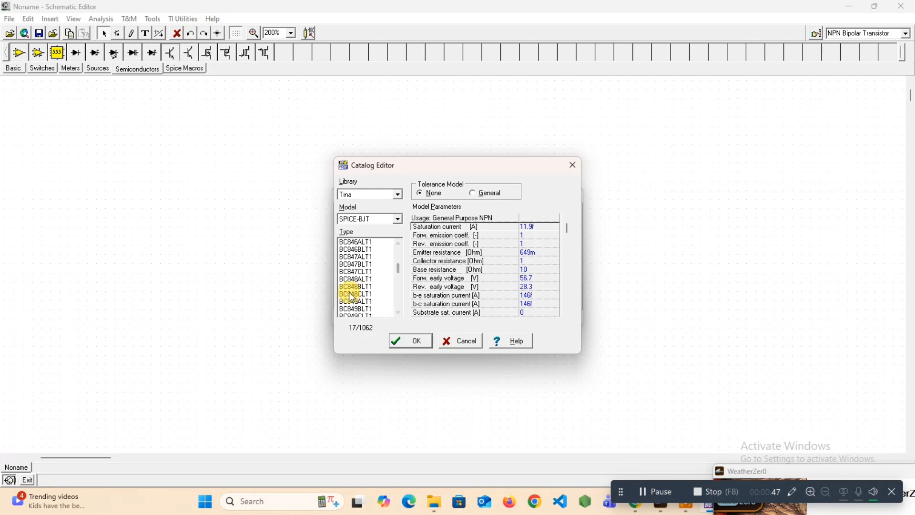
{"action": "scroll", "coordinate": [350, 292], "scroll_direction": "up", "scroll_amount": 7}
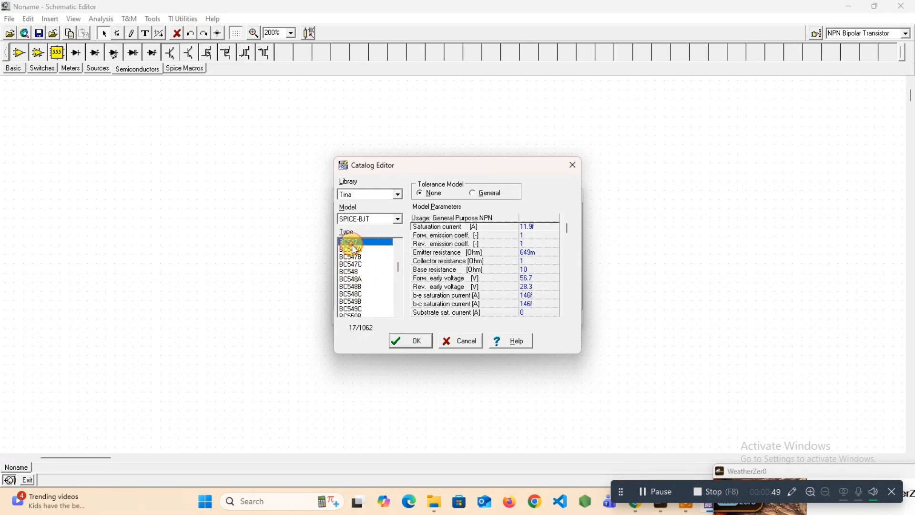
{"action": "left_click", "coordinate": [410, 341]}
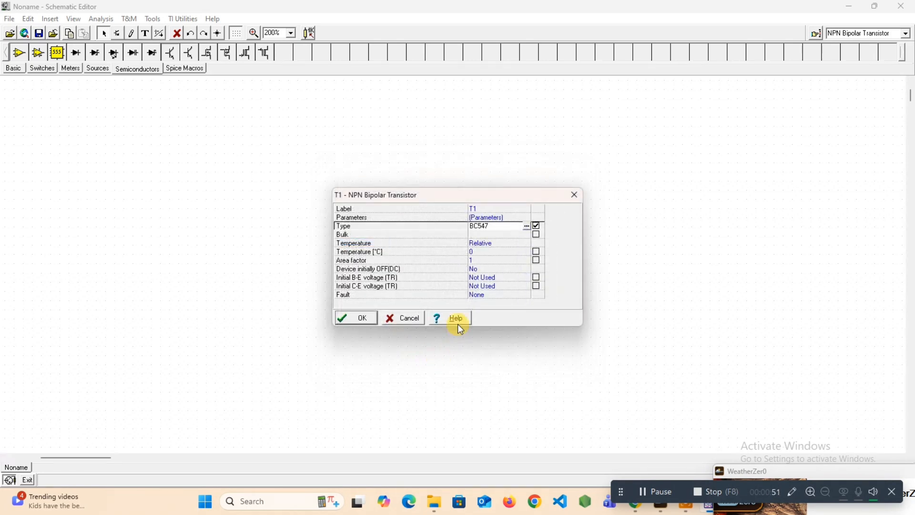
{"action": "left_click", "coordinate": [345, 319]}
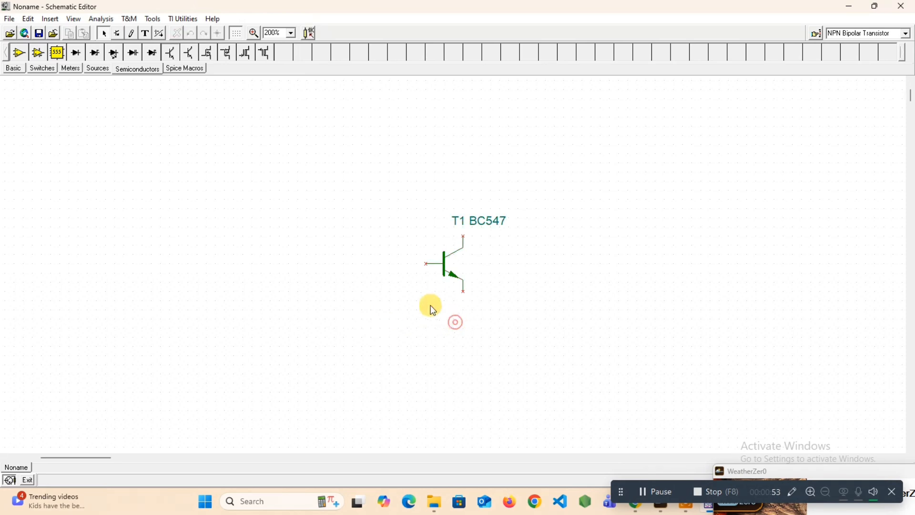
Place a vertically rotated resistor above and left of the transistor, accepting its 1k resistance
{"action": "left_click", "coordinate": [18, 70]}
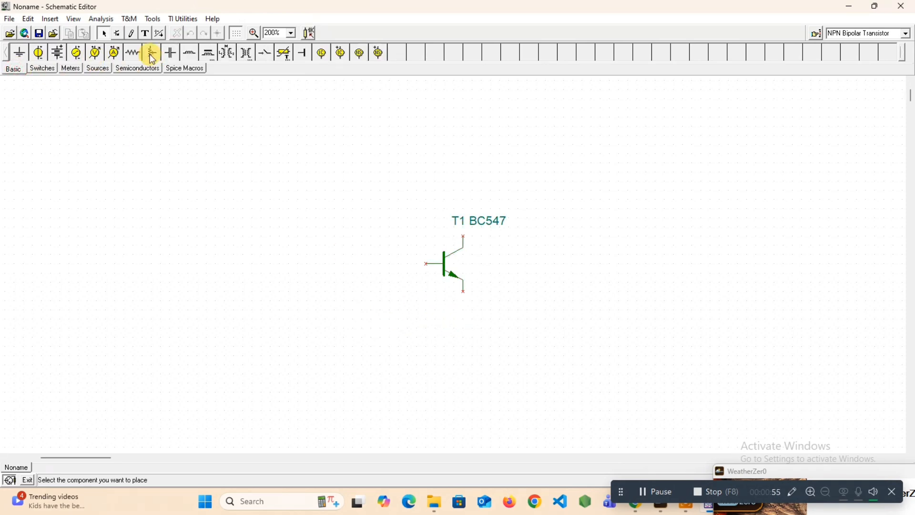
{"action": "left_click", "coordinate": [133, 52]}
{"action": "right_click", "coordinate": [452, 165]}
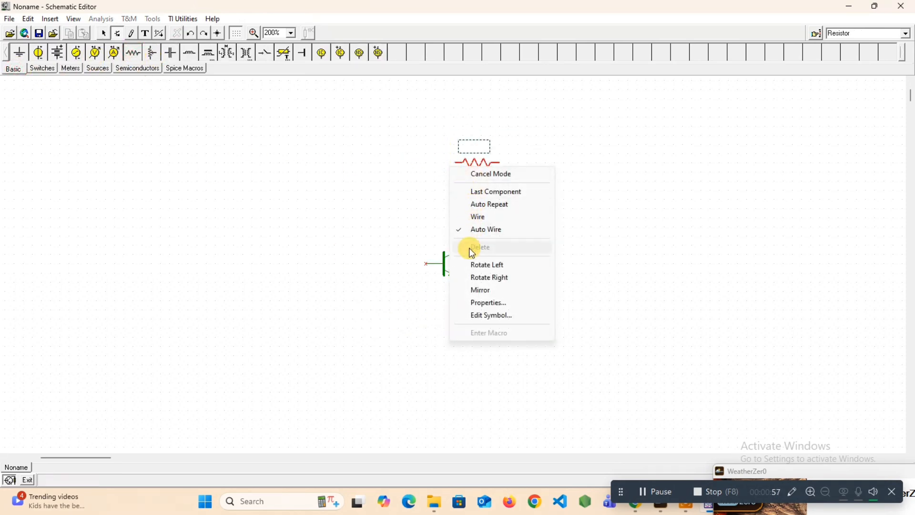
{"action": "left_click", "coordinate": [476, 265]}
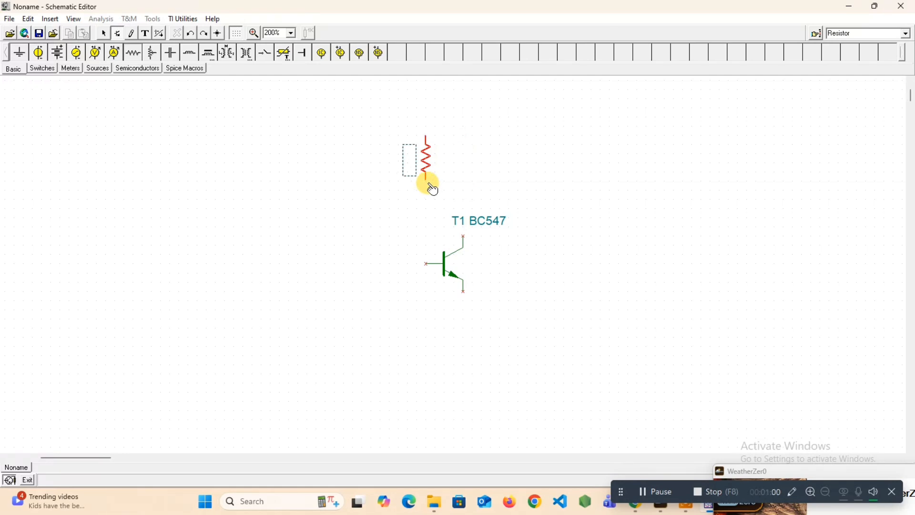
{"action": "left_click", "coordinate": [380, 182]}
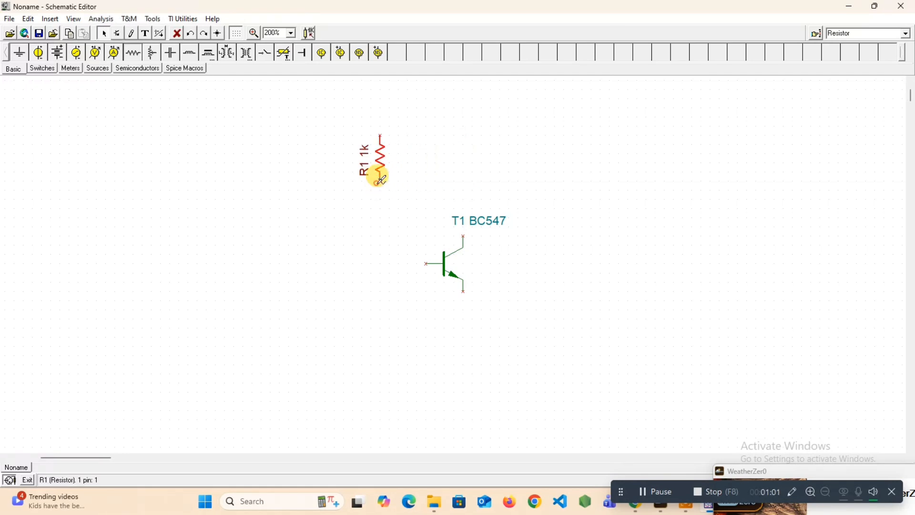
{"action": "double_click", "coordinate": [364, 152]}
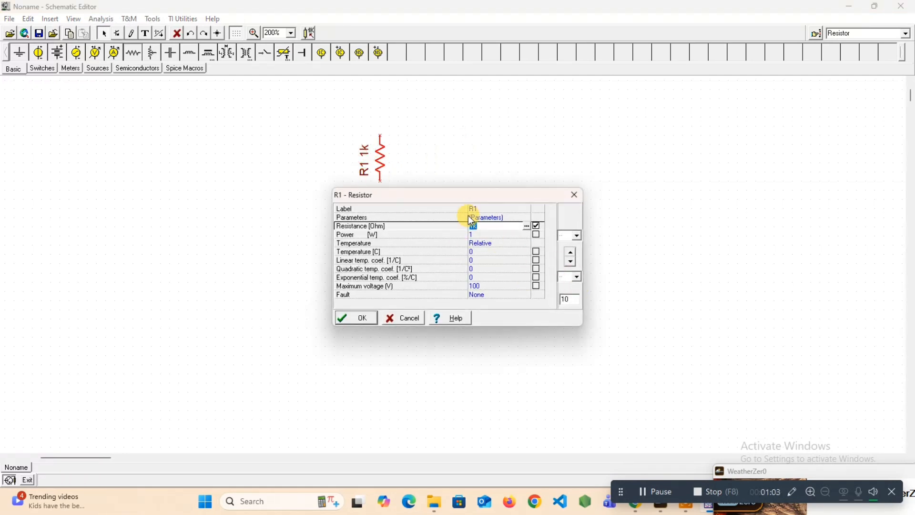
{"action": "left_click", "coordinate": [373, 315]}
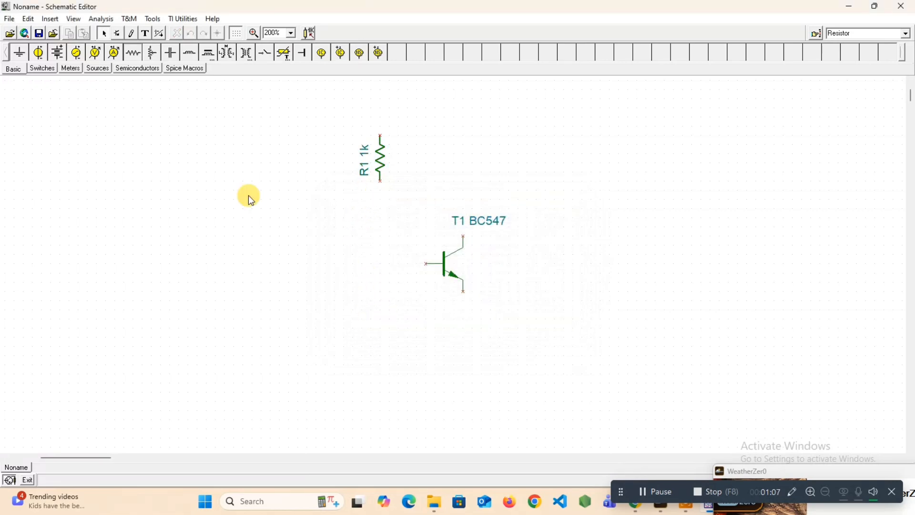
Place a second vertically rotated resistor directly below the first, lower than the transistor's base
{"action": "left_click", "coordinate": [143, 61]}
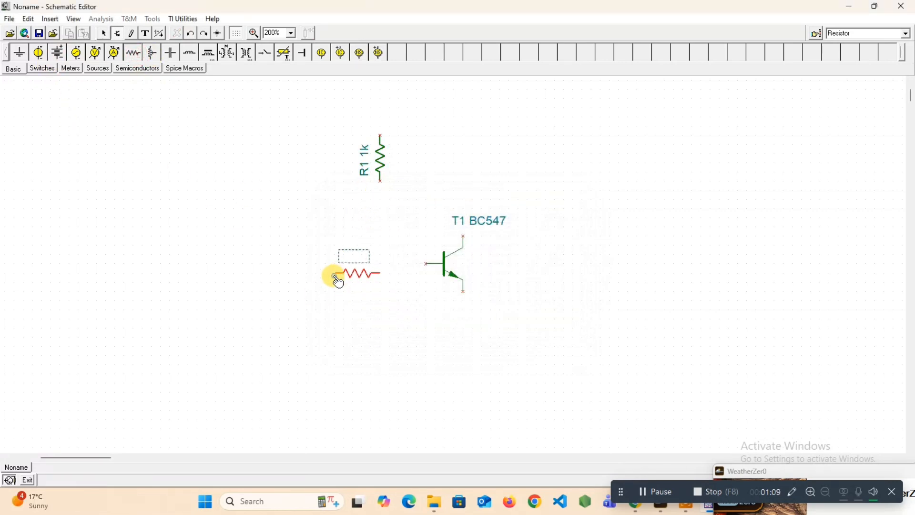
{"action": "right_click", "coordinate": [337, 275]}
{"action": "left_click", "coordinate": [379, 374]}
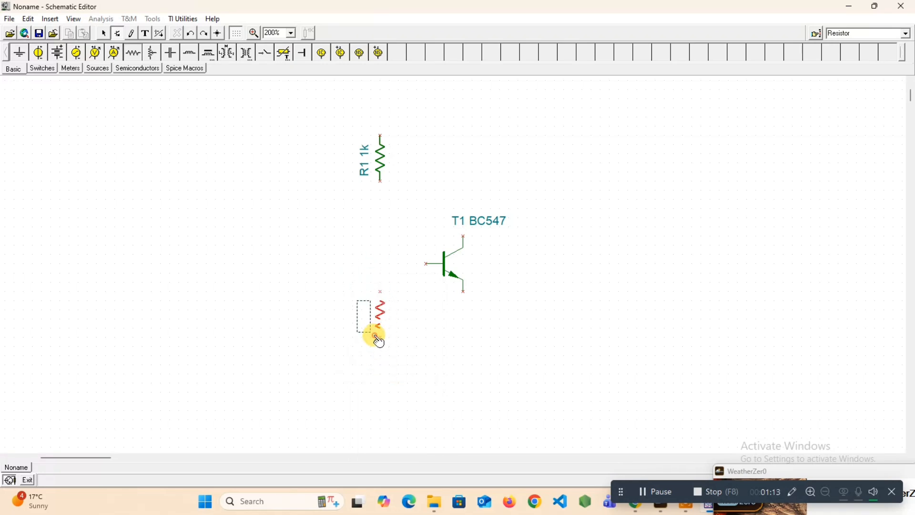
{"action": "left_click", "coordinate": [377, 338]}
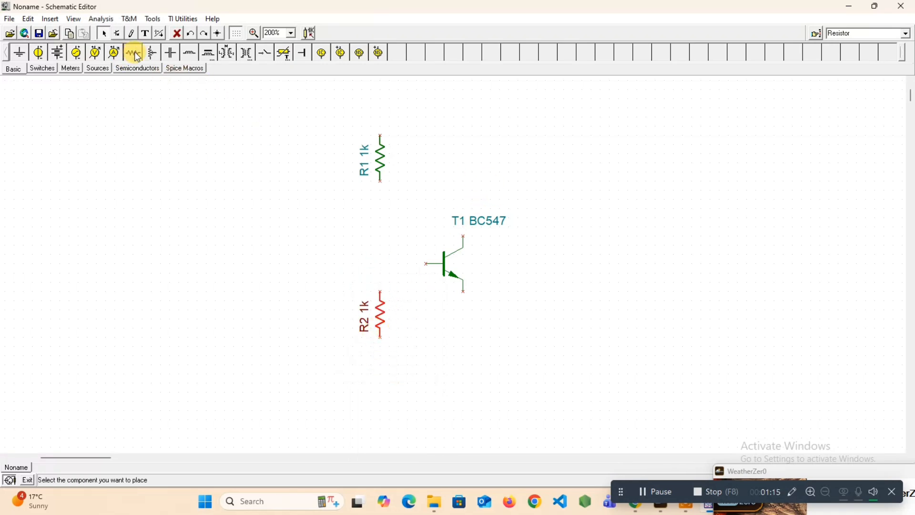
Shift resistor R1 down closer to the transistor's level and move the T1 BC547 label beside the transistor's body
{"action": "left_click", "coordinate": [382, 162]}
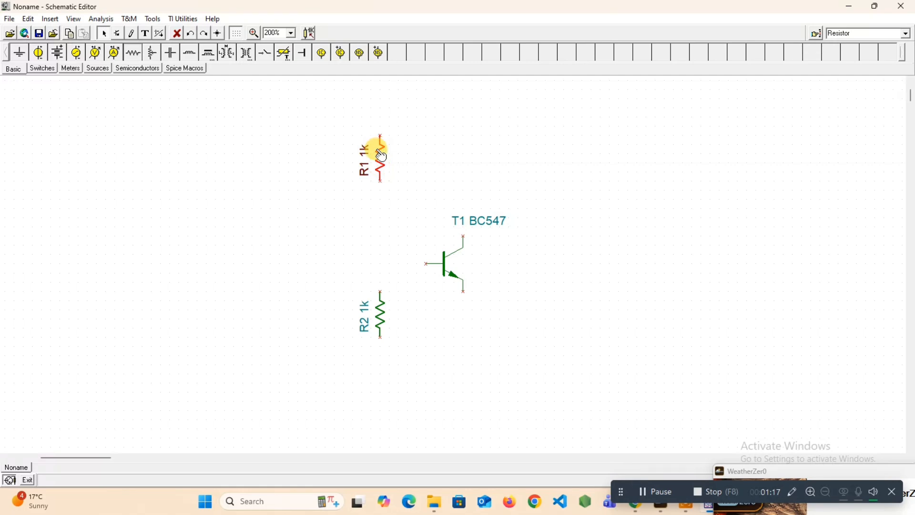
{"action": "left_click_drag", "start_coordinate": [381, 155], "coordinate": [381, 191]}
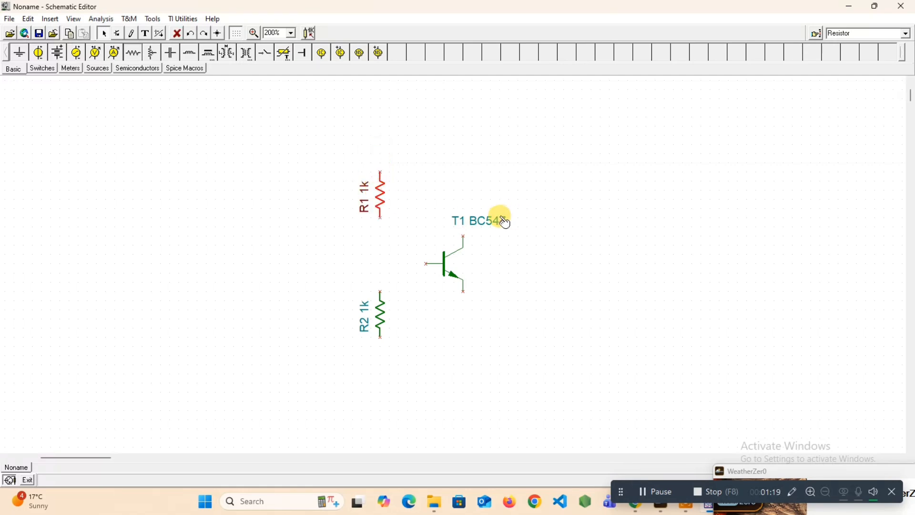
{"action": "left_click_drag", "start_coordinate": [504, 222], "coordinate": [493, 264]}
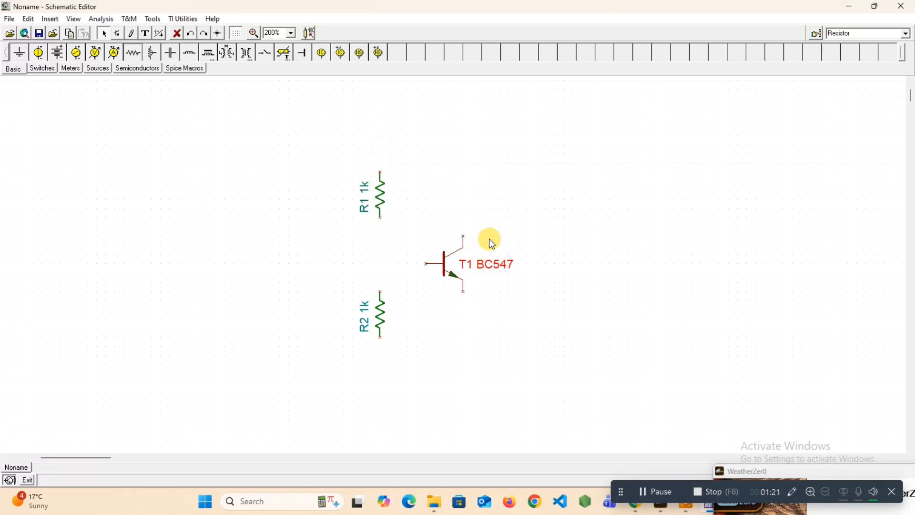
{"action": "left_click", "coordinate": [499, 202]}
Copy resistor R1 and paste one copy above the transistor's collector and another below its emitter
{"action": "left_click", "coordinate": [383, 198]}
{"action": "key", "text": "ctrl+c"}
{"action": "key", "text": "ctrl+v"}
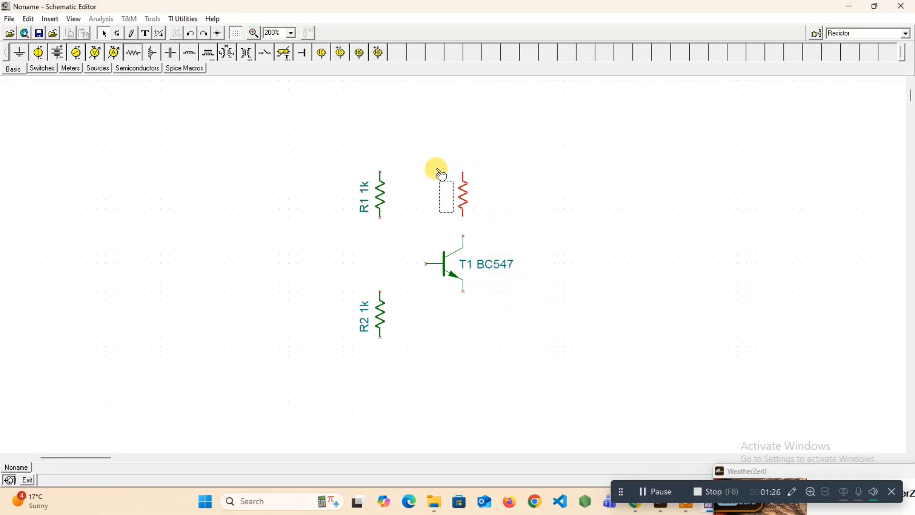
{"action": "left_click", "coordinate": [438, 176]}
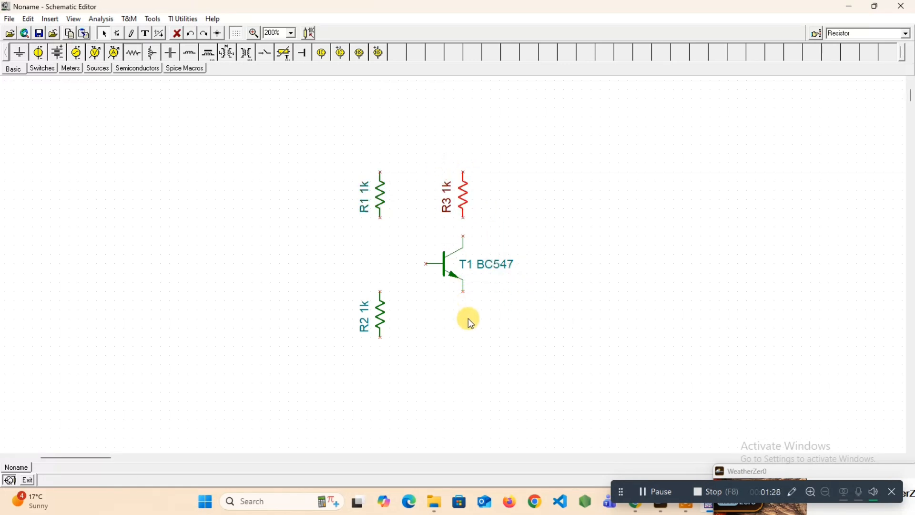
{"action": "left_click", "coordinate": [455, 336]}
{"action": "key", "text": "ctrl+v"}
{"action": "left_click", "coordinate": [442, 303]}
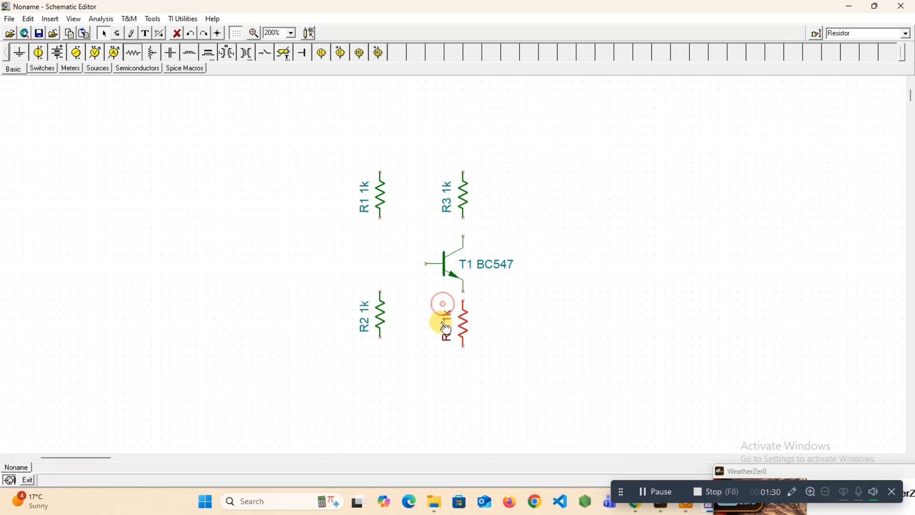
Move resistor R2 down slightly so it lines up horizontally with the resistor below the emitter
{"action": "left_click_drag", "start_coordinate": [390, 323], "coordinate": [388, 328]}
{"action": "left_click", "coordinate": [576, 333]}
{"action": "left_click", "coordinate": [467, 326]}
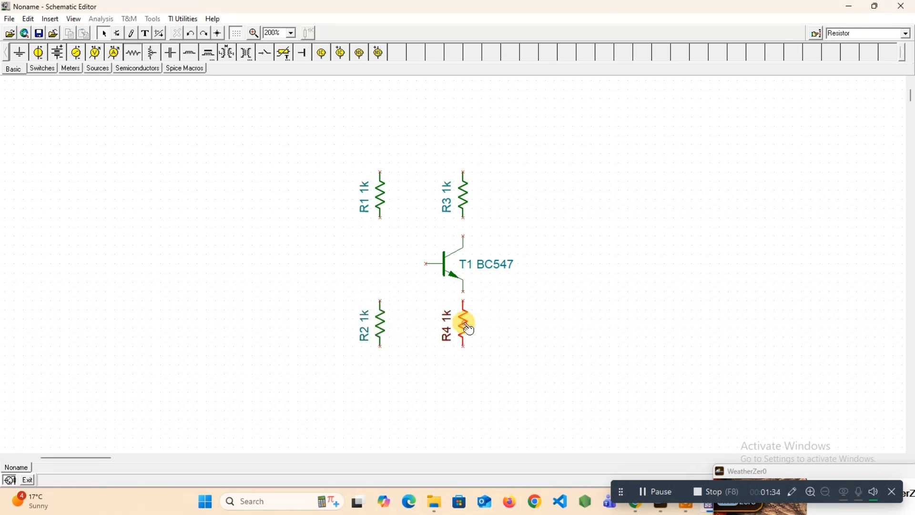
{"action": "left_click_drag", "start_coordinate": [468, 329], "coordinate": [469, 329]}
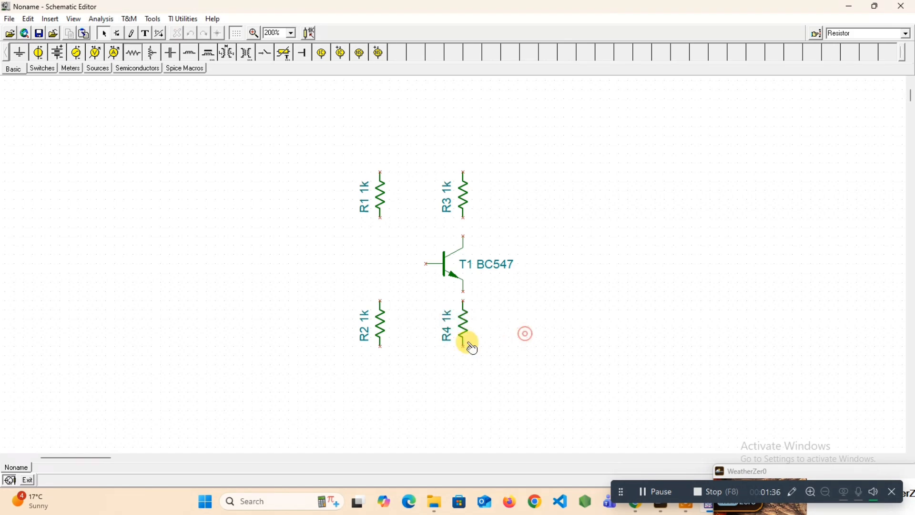
Wire R3's lower end to the transistor's collector and R4's upper end to its emitter
{"action": "left_click", "coordinate": [465, 232]}
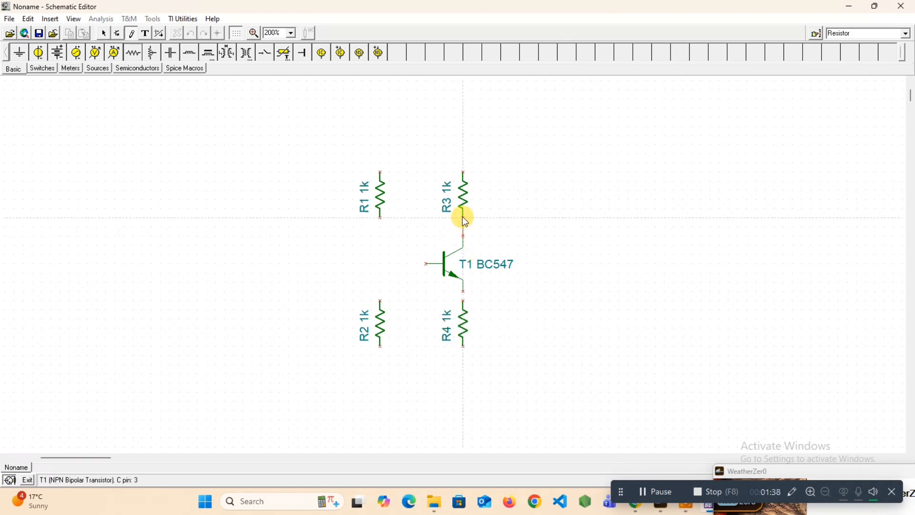
{"action": "left_click", "coordinate": [463, 217]}
{"action": "left_click", "coordinate": [462, 298]}
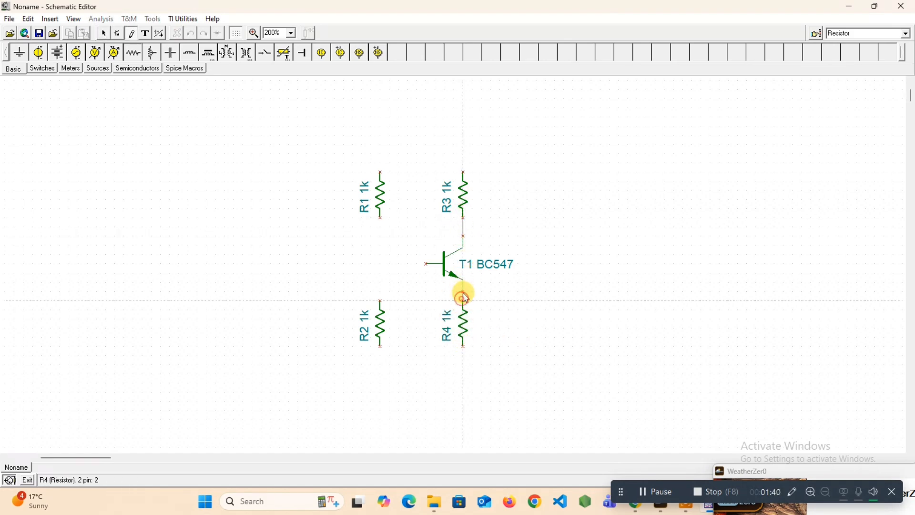
Wire R1's lower end to R2's upper end and connect the transistor's base to that wire
{"action": "left_click", "coordinate": [380, 300]}
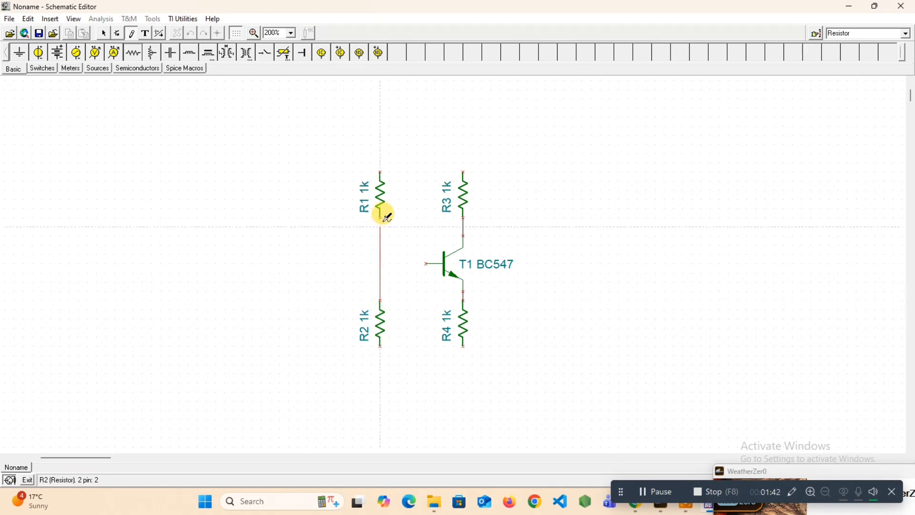
{"action": "left_click", "coordinate": [426, 263]}
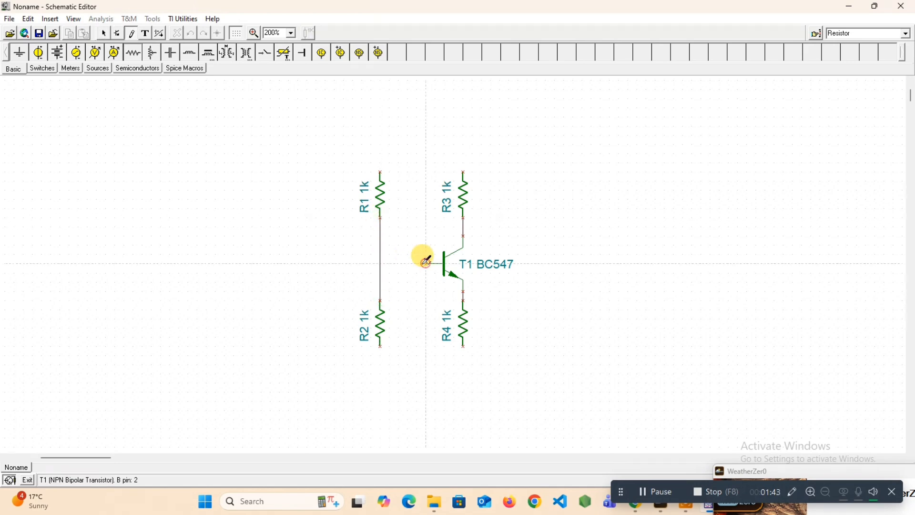
{"action": "left_click", "coordinate": [380, 263]}
Join the lower ends of R2 and R4 with a bottom rail and the upper ends of R3 and R1 with a top rail
{"action": "left_click", "coordinate": [380, 346]}
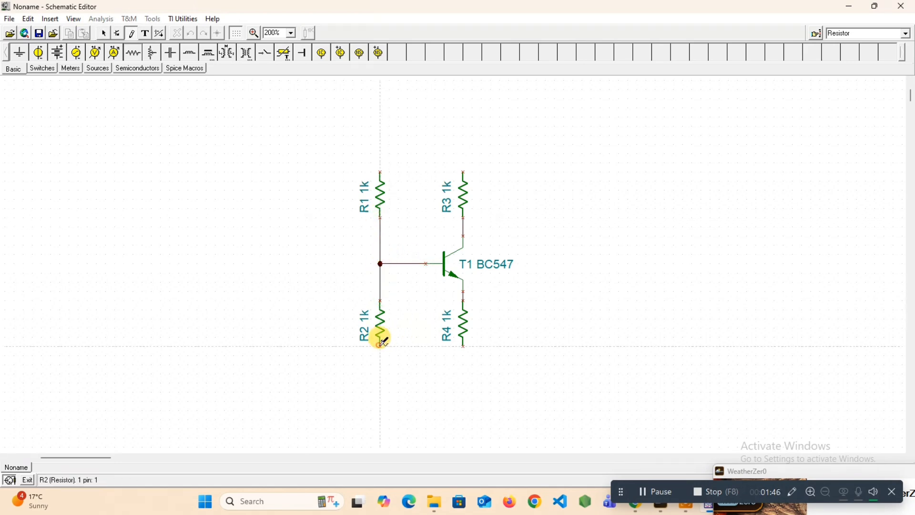
{"action": "left_click", "coordinate": [464, 348]}
{"action": "left_click", "coordinate": [465, 169]}
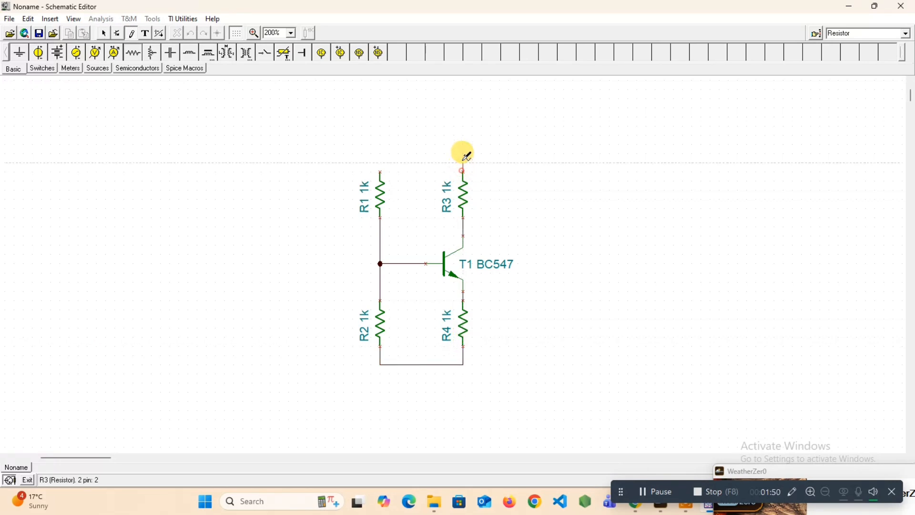
{"action": "left_click", "coordinate": [384, 175]}
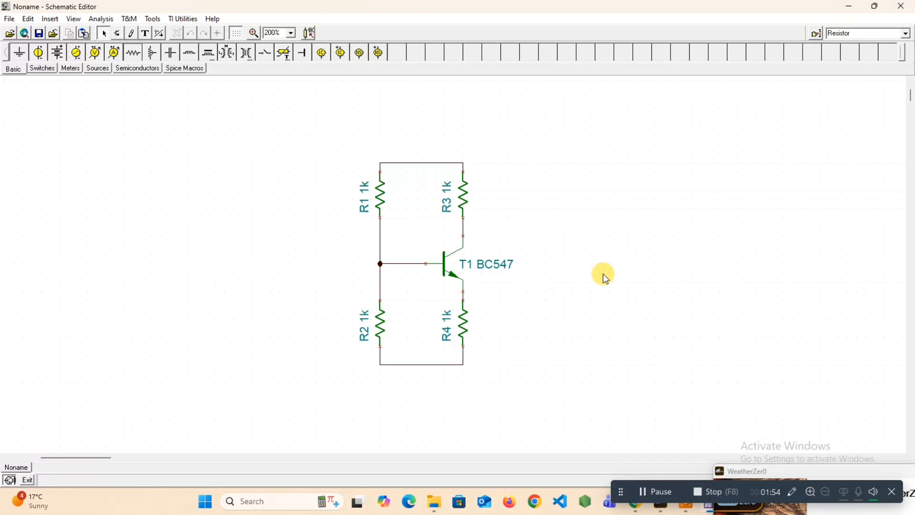
Place one horizontal capacitor left of the base junction and another right of the wire between R3 and the collector
{"action": "left_click", "coordinate": [172, 53]}
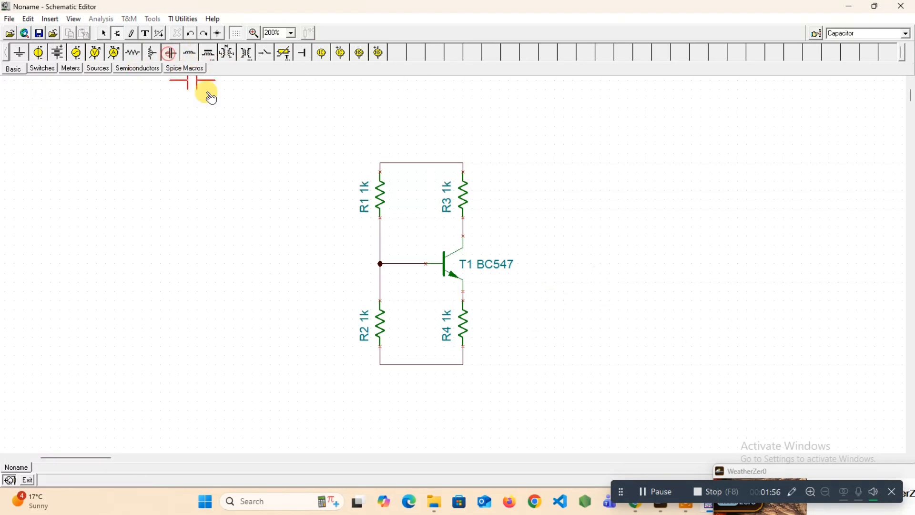
{"action": "left_click", "coordinate": [322, 263]}
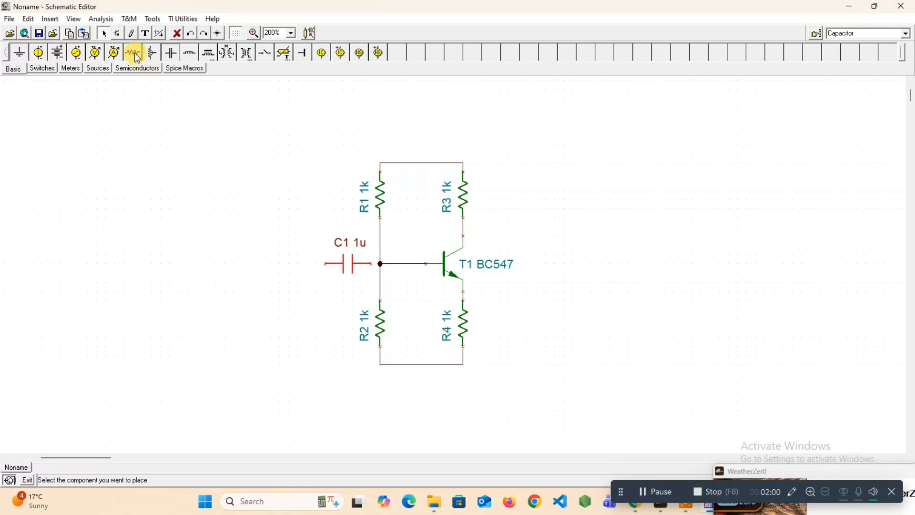
{"action": "left_click", "coordinate": [172, 53]}
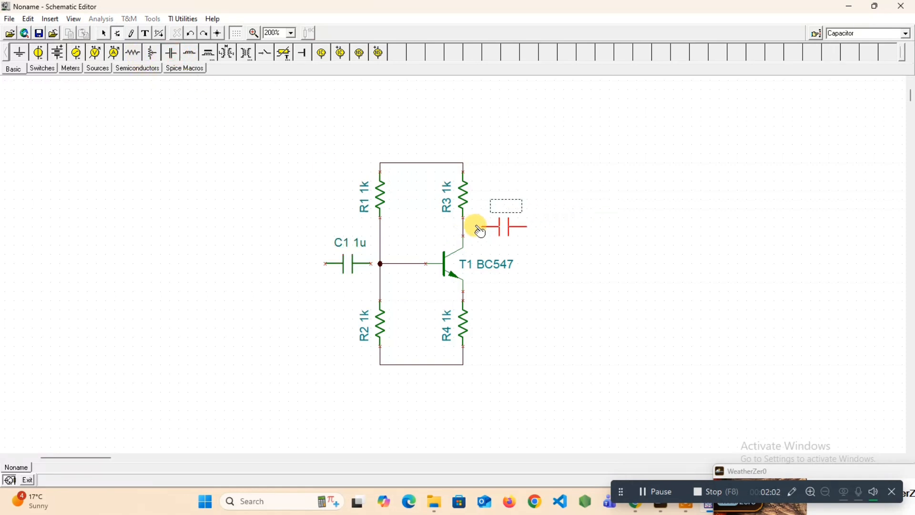
{"action": "left_click", "coordinate": [479, 230]}
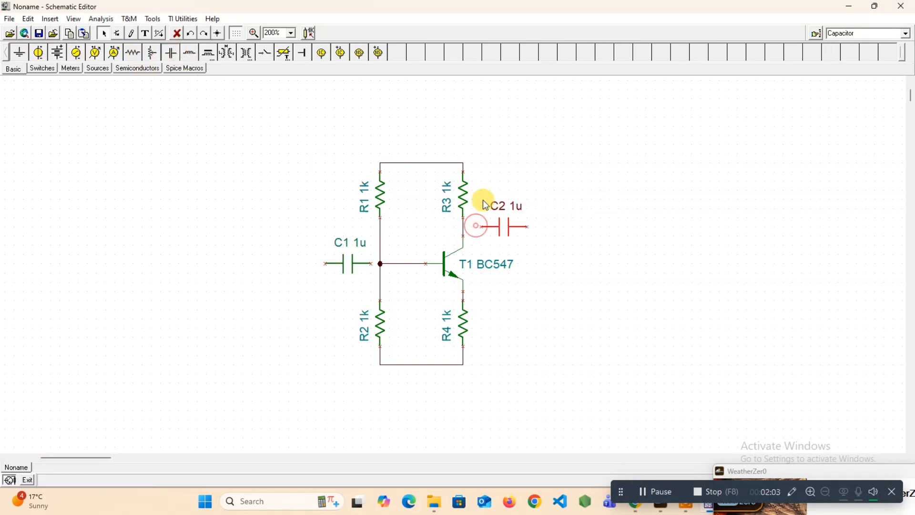
Place a third capacitor, rotated left to stand vertically, to the right of R4
{"action": "left_click", "coordinate": [173, 54]}
{"action": "right_click", "coordinate": [548, 313]}
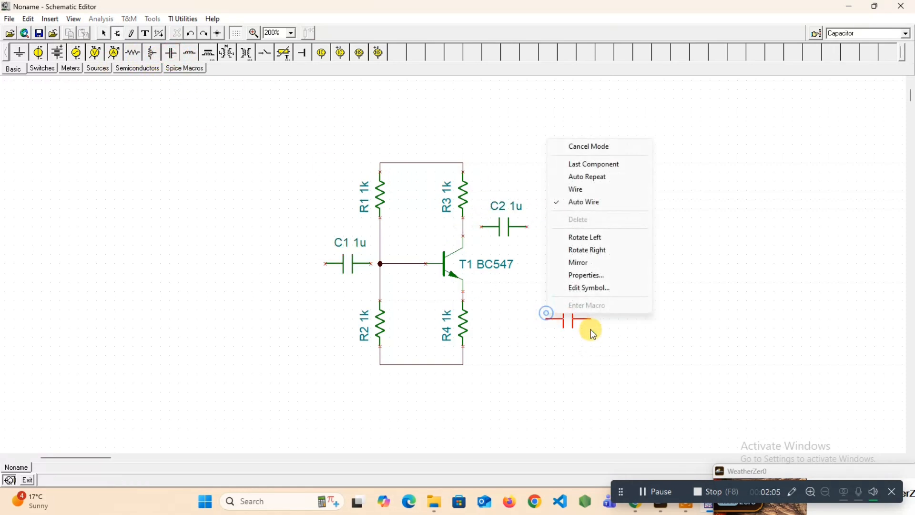
{"action": "left_click", "coordinate": [602, 239]}
{"action": "left_click", "coordinate": [518, 346]}
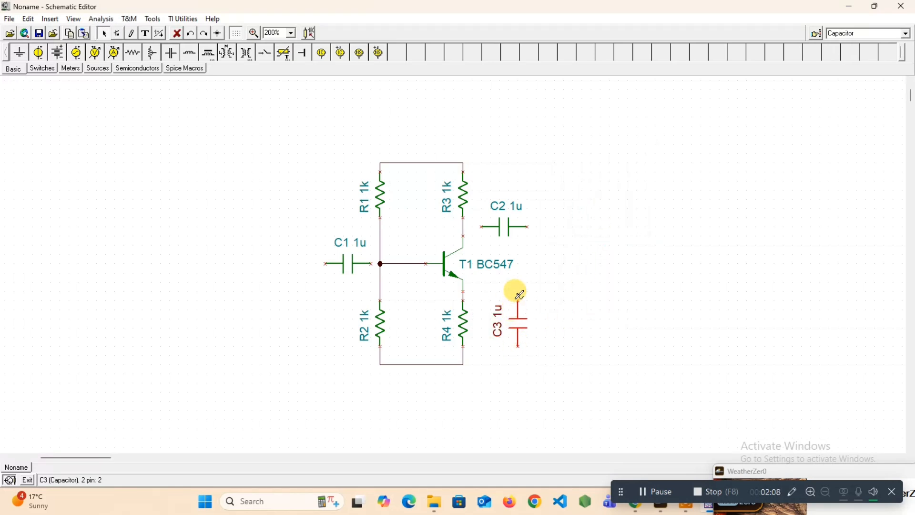
Wire up the three capacitors: C3 in parallel with R4, C1 to the base junction and C2 to the collector wire
{"action": "left_click_drag", "start_coordinate": [518, 297], "coordinate": [463, 299]}
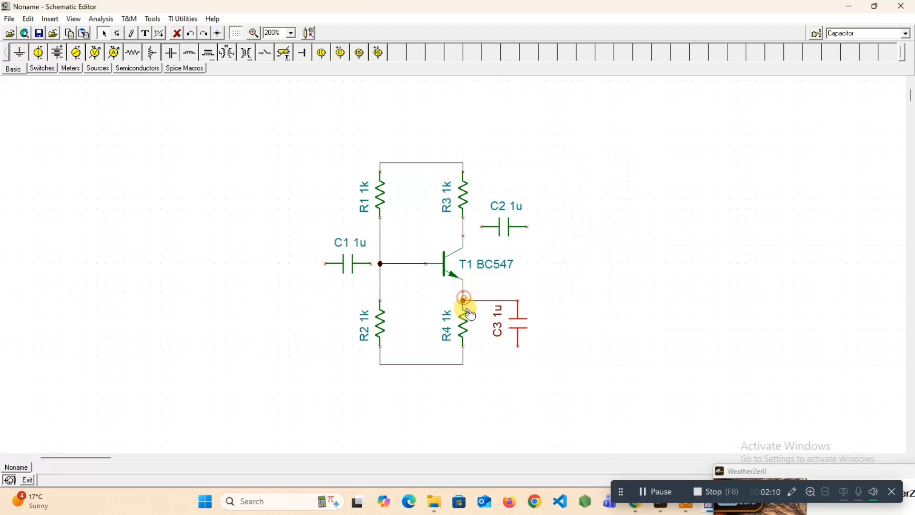
{"action": "mouse_move", "coordinate": [522, 341]}
{"action": "left_mouse_down"}
{"action": "mouse_move", "coordinate": [520, 353]}
{"action": "mouse_move", "coordinate": [464, 364]}
{"action": "left_mouse_up"}
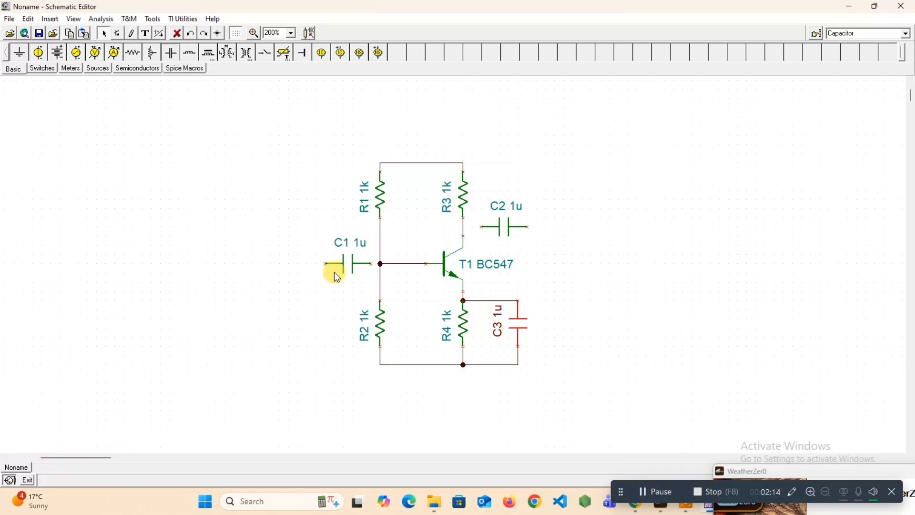
{"action": "left_click_drag", "start_coordinate": [371, 263], "coordinate": [380, 264]}
{"action": "left_click_drag", "start_coordinate": [486, 223], "coordinate": [465, 226]}
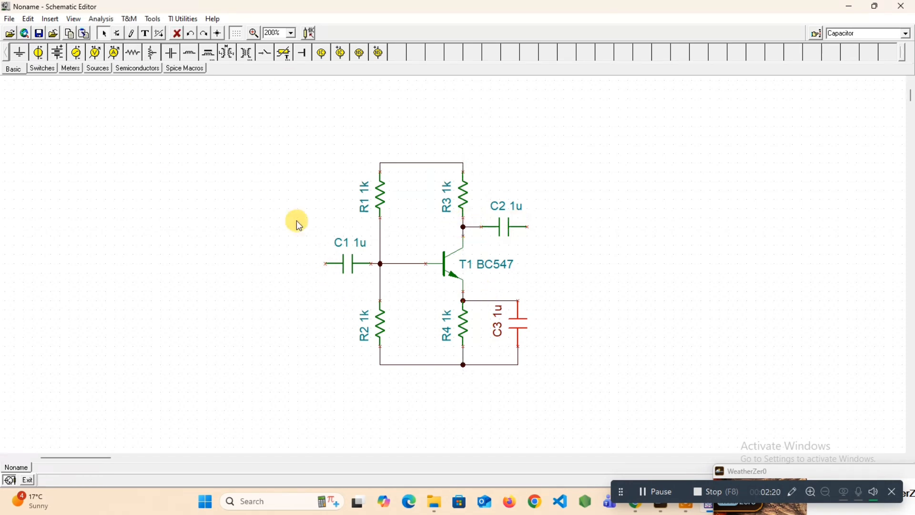
Place a vertically rotated resistor right of C3 and wire it between C2's free end and the bottom rail
{"action": "left_click", "coordinate": [135, 62]}
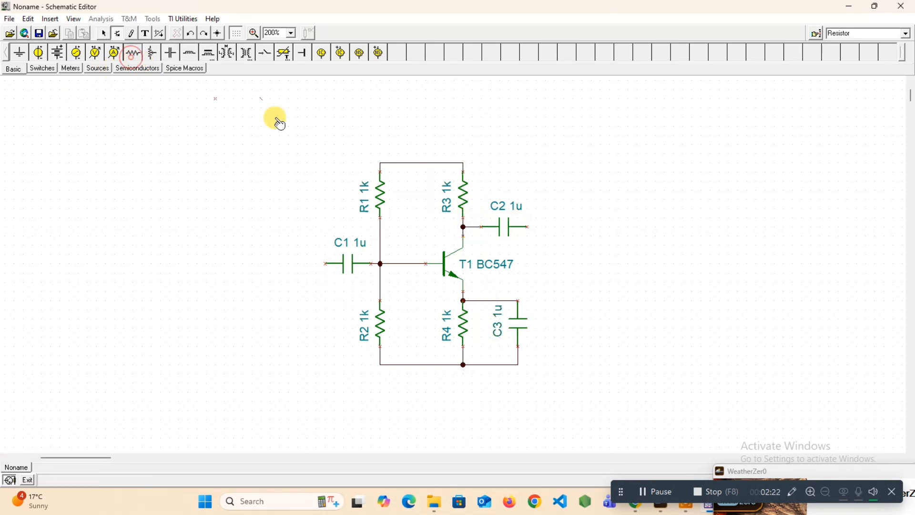
{"action": "right_click", "coordinate": [599, 238]}
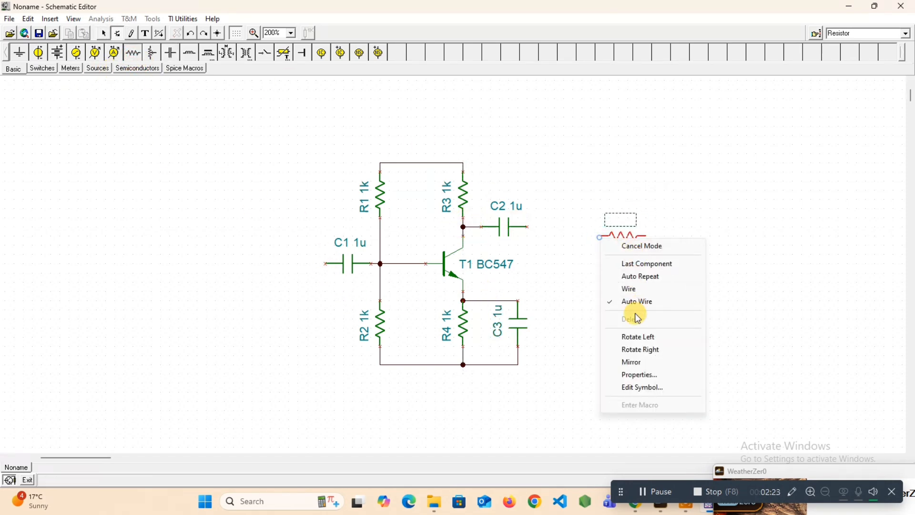
{"action": "left_click", "coordinate": [655, 337]}
{"action": "left_click", "coordinate": [593, 336]}
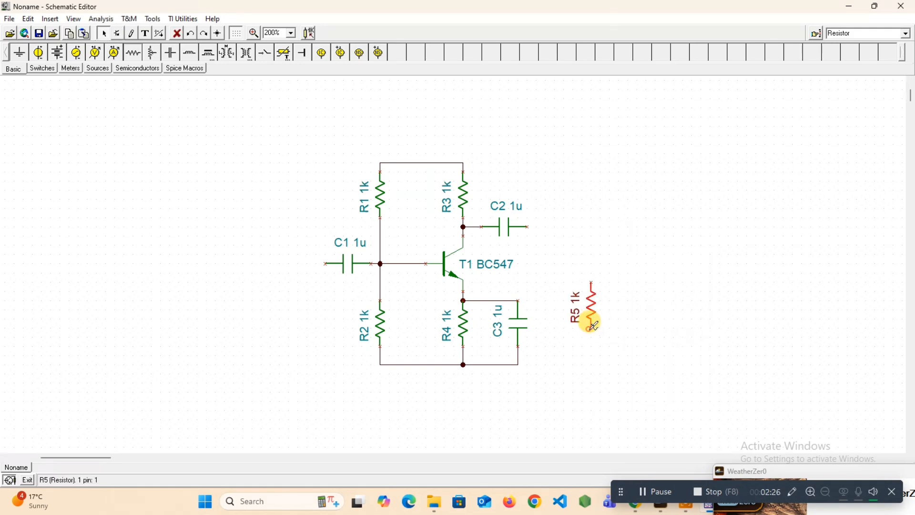
{"action": "mouse_move", "coordinate": [596, 276]}
{"action": "left_mouse_down"}
{"action": "mouse_move", "coordinate": [591, 208]}
{"action": "mouse_move", "coordinate": [551, 213]}
{"action": "mouse_move", "coordinate": [529, 227]}
{"action": "left_mouse_up"}
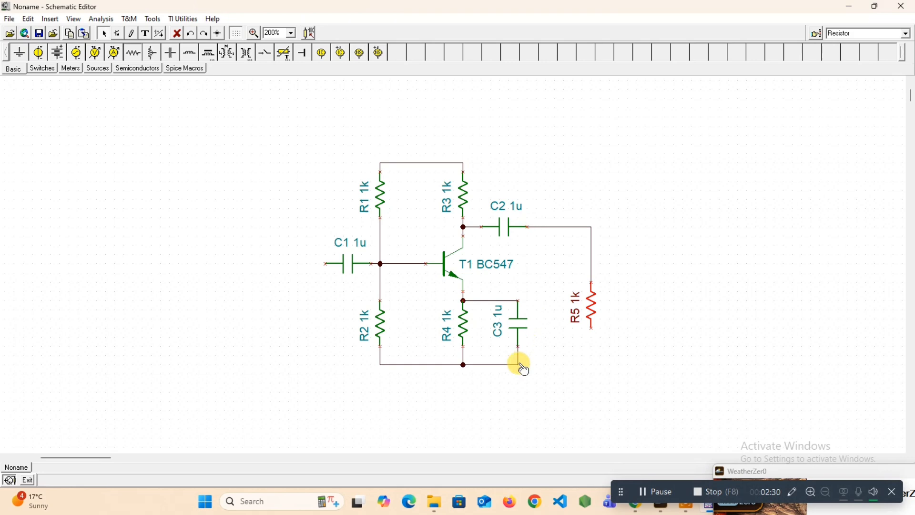
{"action": "mouse_move", "coordinate": [596, 324]}
{"action": "left_mouse_down"}
{"action": "mouse_move", "coordinate": [590, 357]}
{"action": "mouse_move", "coordinate": [518, 364]}
{"action": "left_mouse_up"}
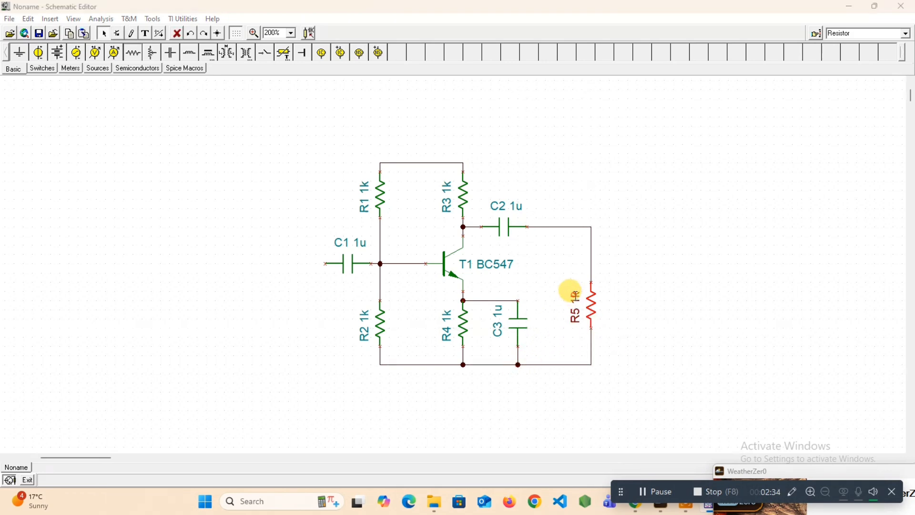
Set the rightmost resistor's resistance to 10k and its label to RL
{"action": "double_click", "coordinate": [574, 302]}
{"action": "type", "text": "10k"}
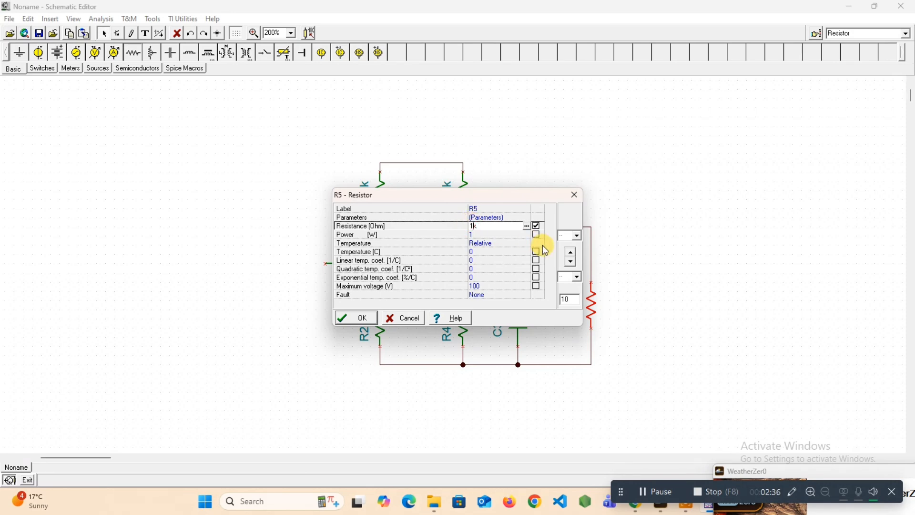
{"action": "left_click", "coordinate": [493, 209]}
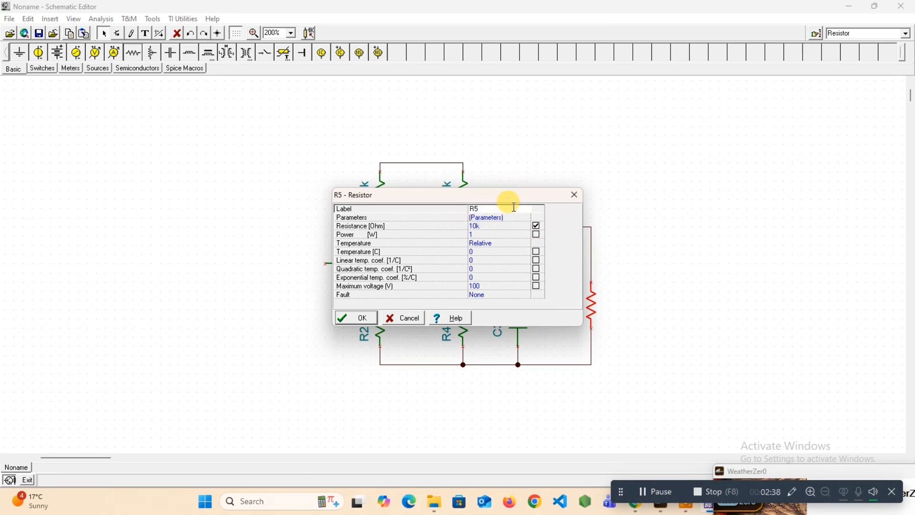
{"action": "type", "text": "RL"}
{"action": "key", "text": "Return"}
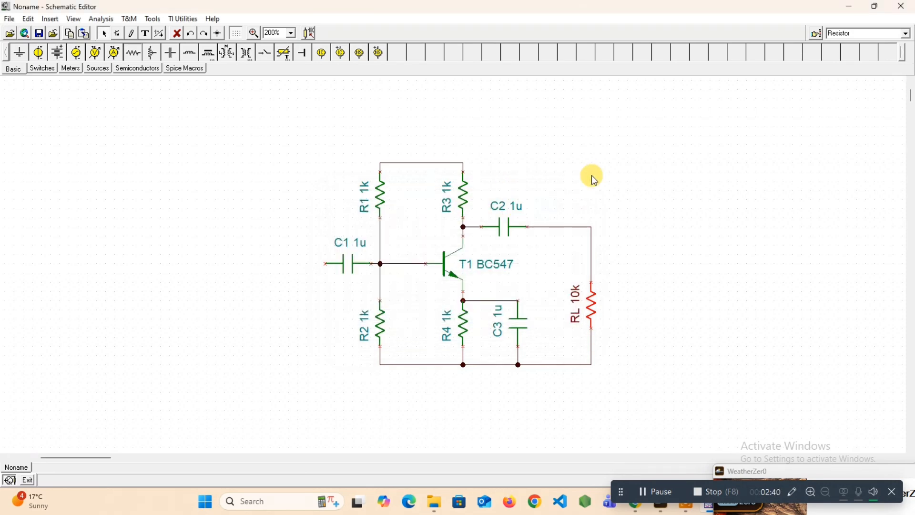
Rotate the RL 10k label to horizontal and move it to the lower right of its resistor
{"action": "right_click", "coordinate": [573, 314]}
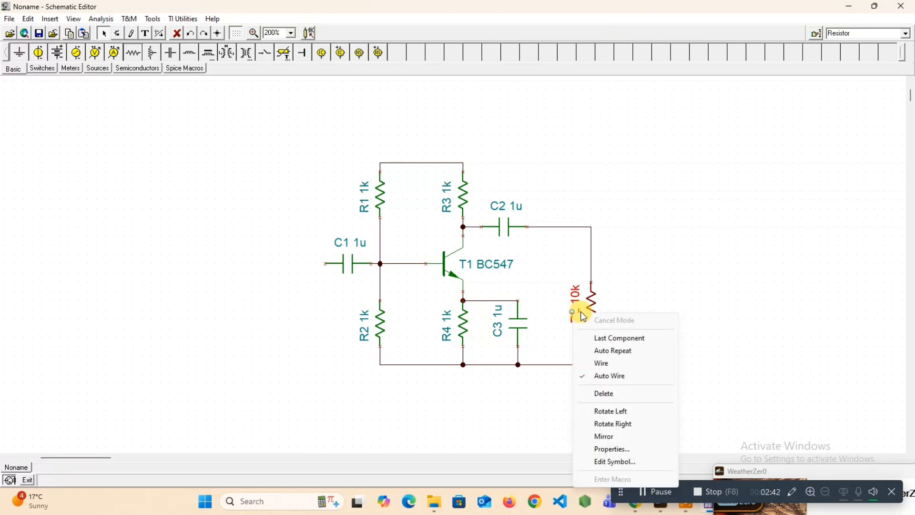
{"action": "left_click", "coordinate": [624, 423]}
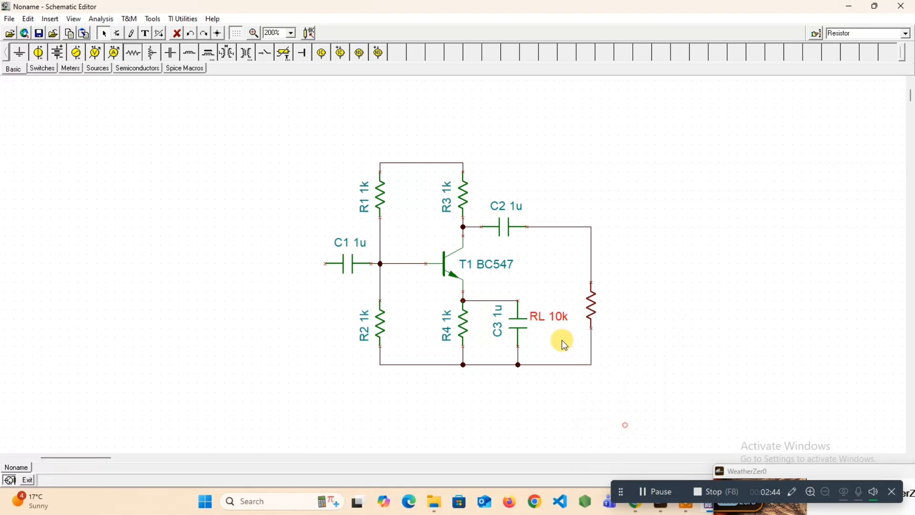
{"action": "left_click_drag", "start_coordinate": [547, 319], "coordinate": [619, 339]}
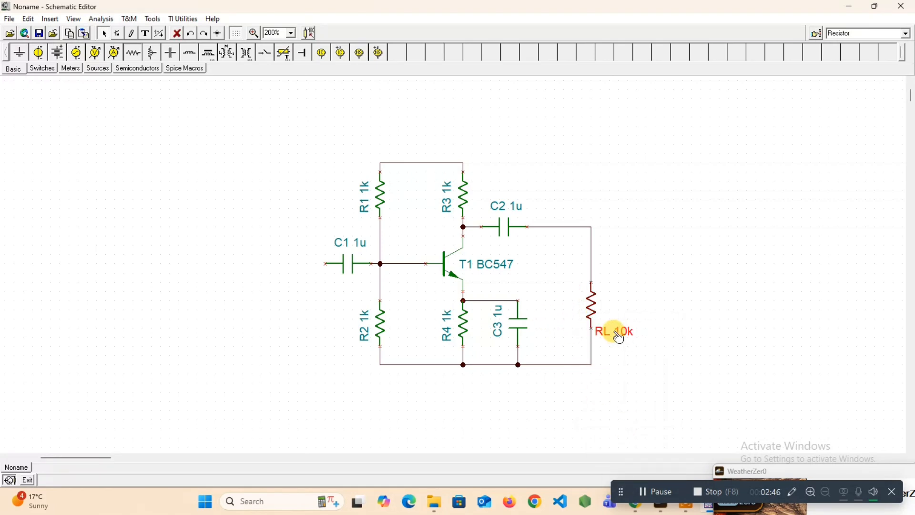
Set C3's capacitance to 100n, then rotate its label to horizontal and move it over the capacitor's lower lead
{"action": "double_click", "coordinate": [498, 329]}
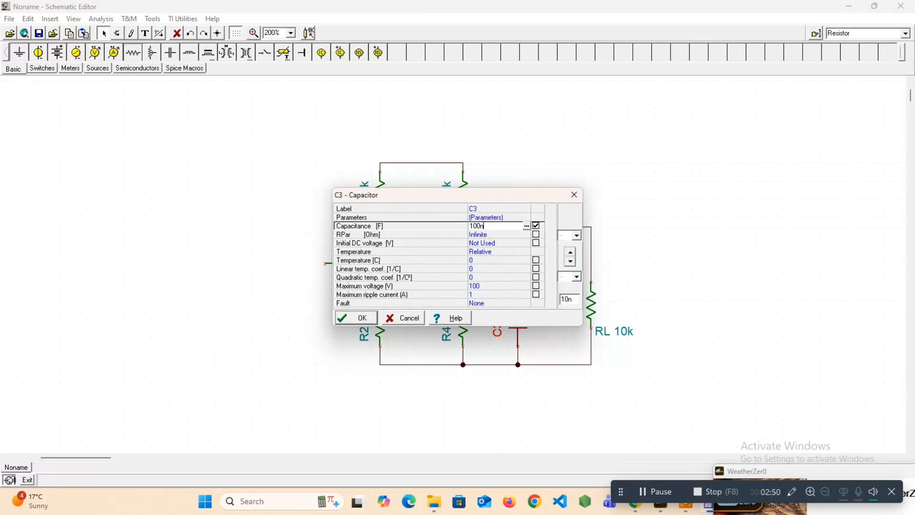
{"action": "key", "text": "Return"}
{"action": "right_click", "coordinate": [497, 324]}
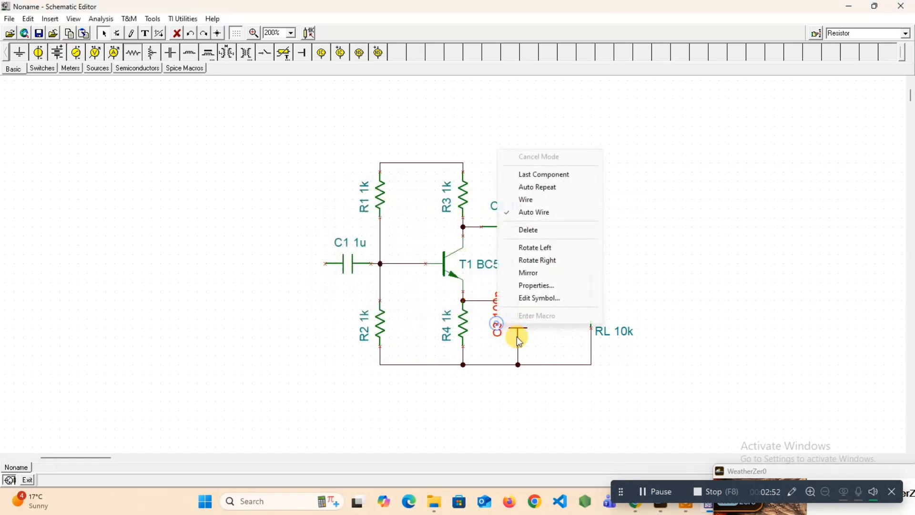
{"action": "left_click", "coordinate": [543, 261]}
{"action": "left_click_drag", "start_coordinate": [480, 331], "coordinate": [537, 344]}
{"action": "left_click", "coordinate": [550, 431]}
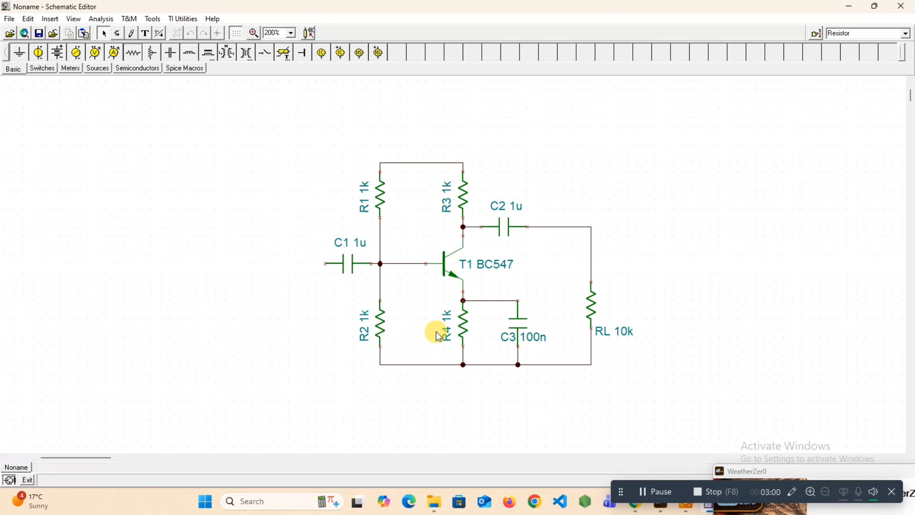
Set C1's capacitance to 100n and move its label closer above the capacitor
{"action": "double_click", "coordinate": [361, 254]}
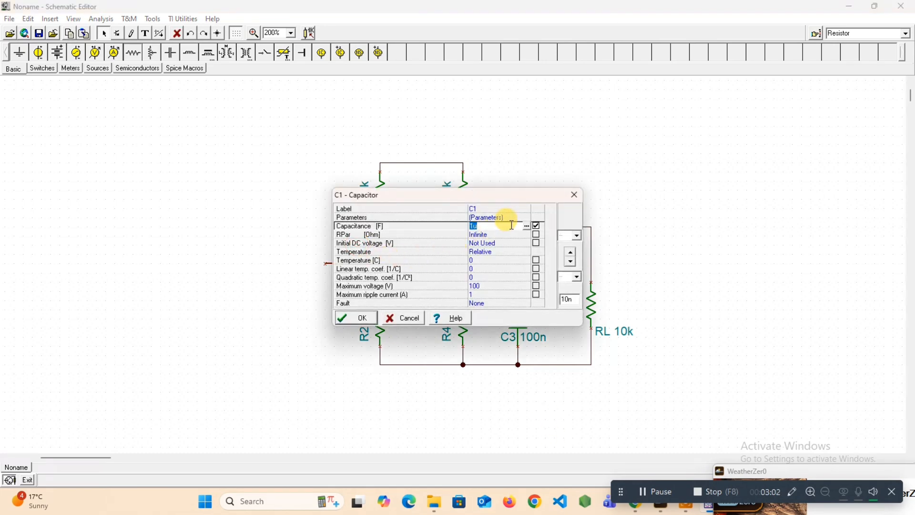
{"action": "type", "text": "100n"}
{"action": "key", "text": "Return"}
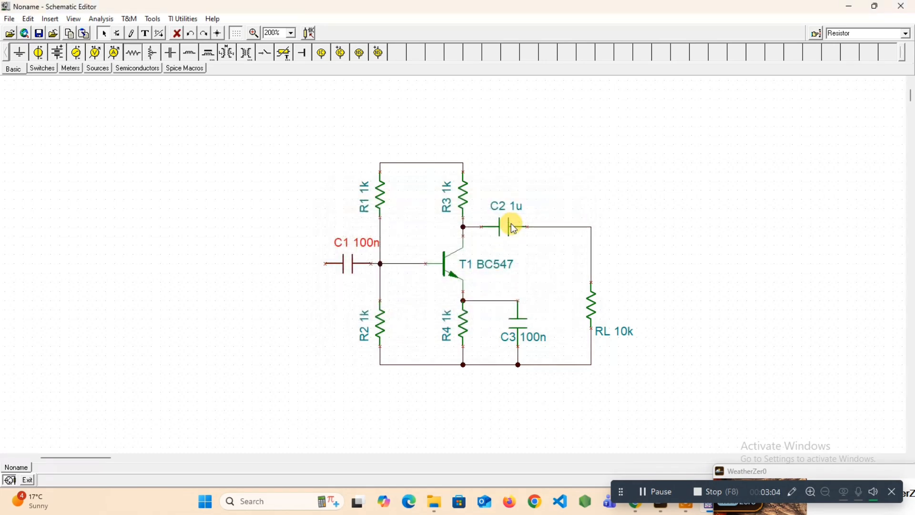
{"action": "left_click_drag", "start_coordinate": [369, 252], "coordinate": [360, 258]}
Set C2's capacitance to 100n and move its label closer above the capacitor
{"action": "double_click", "coordinate": [513, 211]}
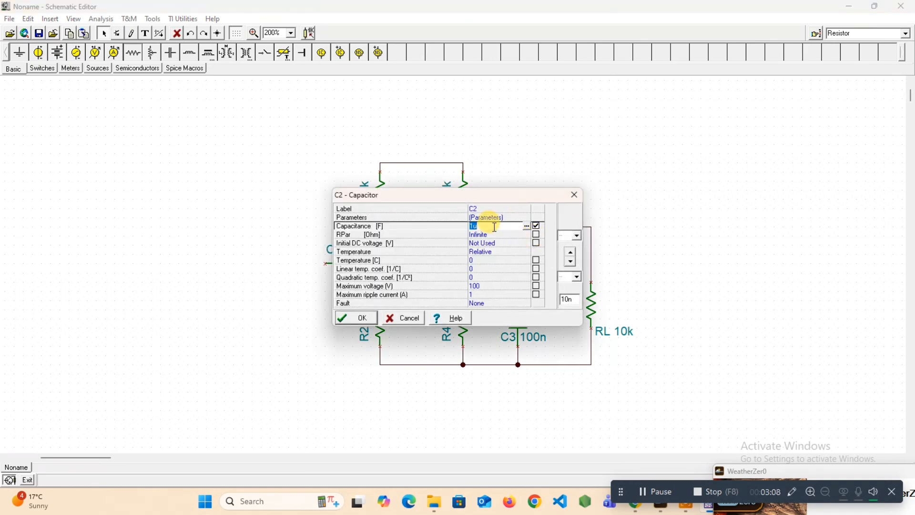
{"action": "type", "text": "100n"}
{"action": "key", "text": "Return"}
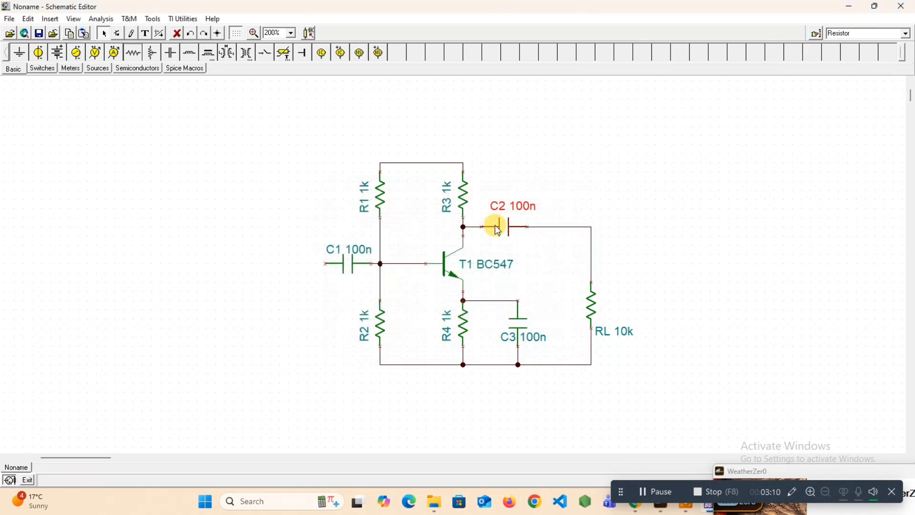
{"action": "left_click_drag", "start_coordinate": [521, 206], "coordinate": [515, 213]}
Change the label of the output coupling capacitor C2 to Co
{"action": "double_click", "coordinate": [515, 213]}
{"action": "left_click", "coordinate": [486, 208]}
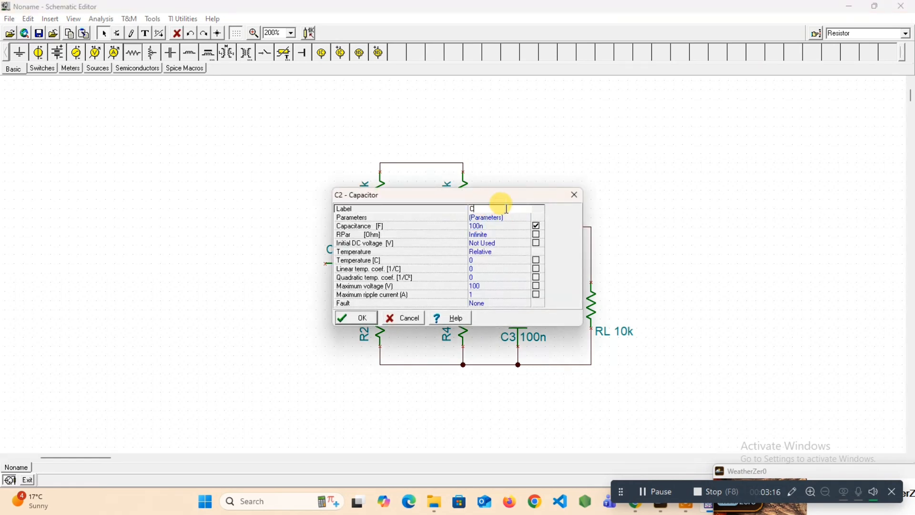
{"action": "type", "text": "o"}
{"action": "key", "text": "Return"}
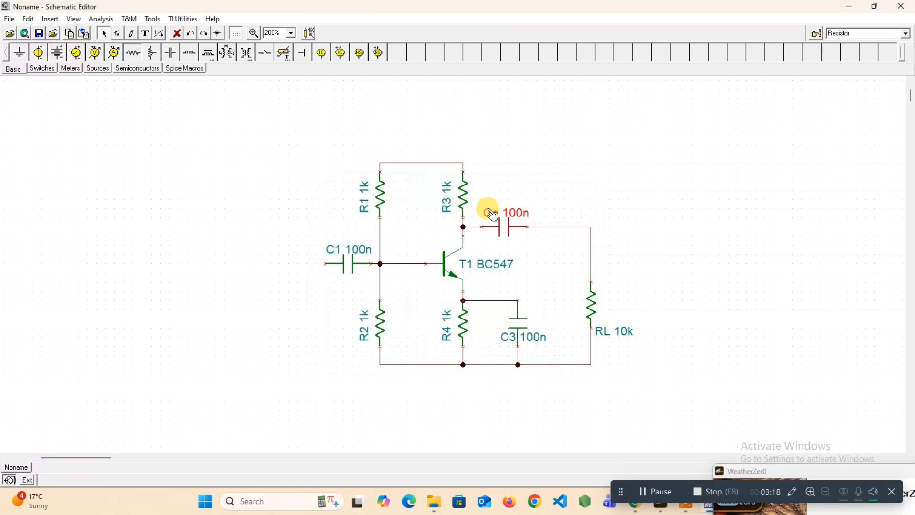
Change the label of the input coupling capacitor C1 to Ci
{"action": "double_click", "coordinate": [329, 249]}
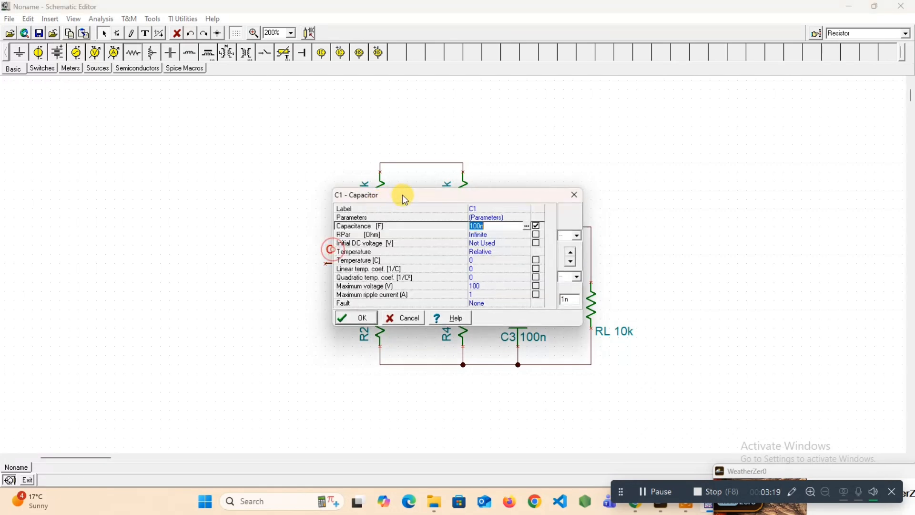
{"action": "left_click", "coordinate": [500, 208]}
{"action": "type", "text": "C"}
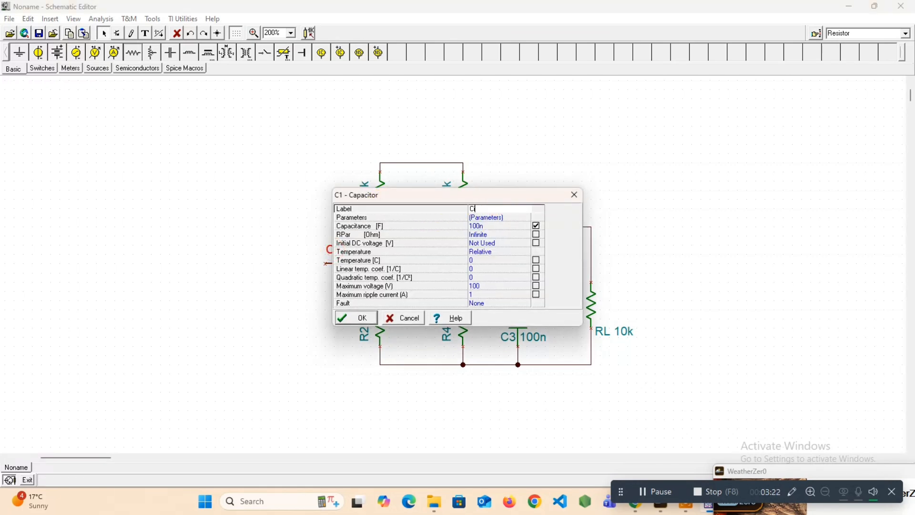
{"action": "type", "text": "i"}
{"action": "key", "text": "Return"}
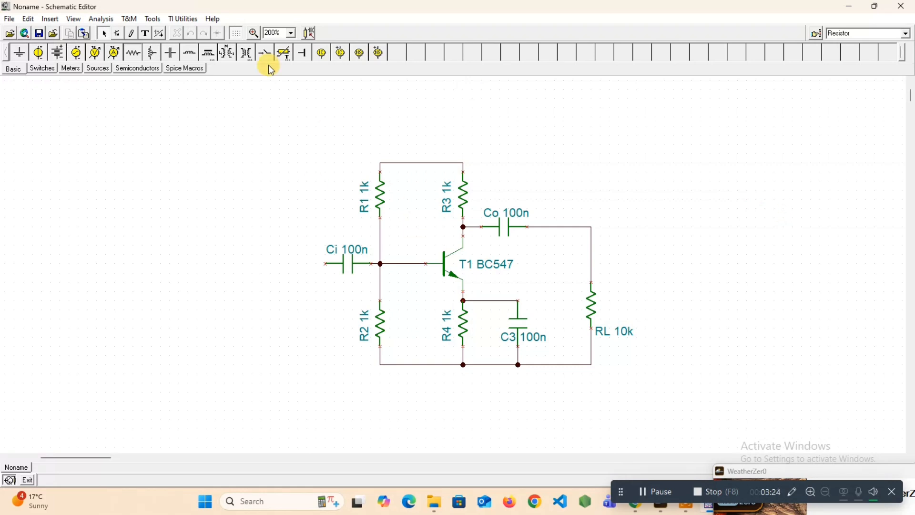
Place a battery above the output capacitor and wire its positive terminal to the top wire joining R1 and R3
{"action": "left_click", "coordinate": [57, 52]}
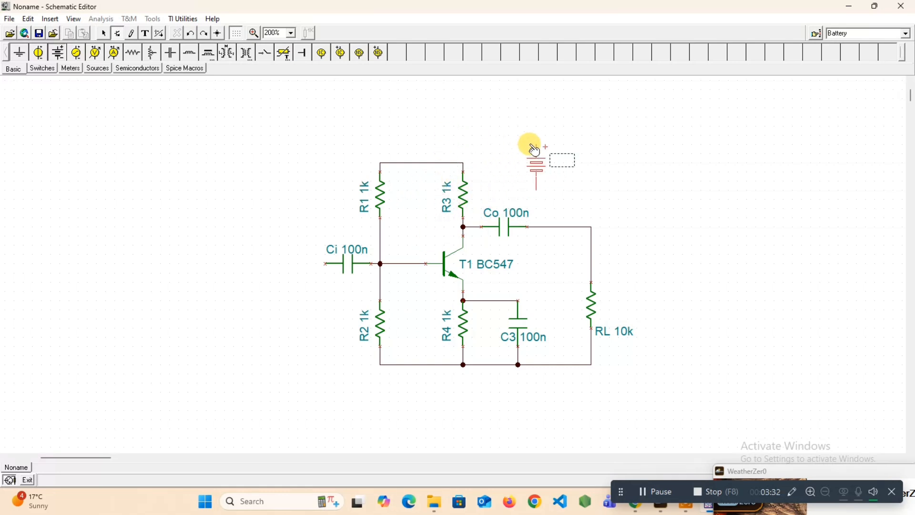
{"action": "left_click", "coordinate": [534, 142]}
{"action": "mouse_move", "coordinate": [538, 142]}
{"action": "left_mouse_down"}
{"action": "mouse_move", "coordinate": [515, 117]}
{"action": "mouse_move", "coordinate": [419, 145]}
{"action": "mouse_move", "coordinate": [435, 127]}
{"action": "mouse_move", "coordinate": [565, 117]}
{"action": "mouse_move", "coordinate": [544, 120]}
{"action": "mouse_move", "coordinate": [539, 147]}
{"action": "mouse_move", "coordinate": [510, 130]}
{"action": "mouse_move", "coordinate": [432, 138]}
{"action": "mouse_move", "coordinate": [425, 162]}
{"action": "left_mouse_up"}
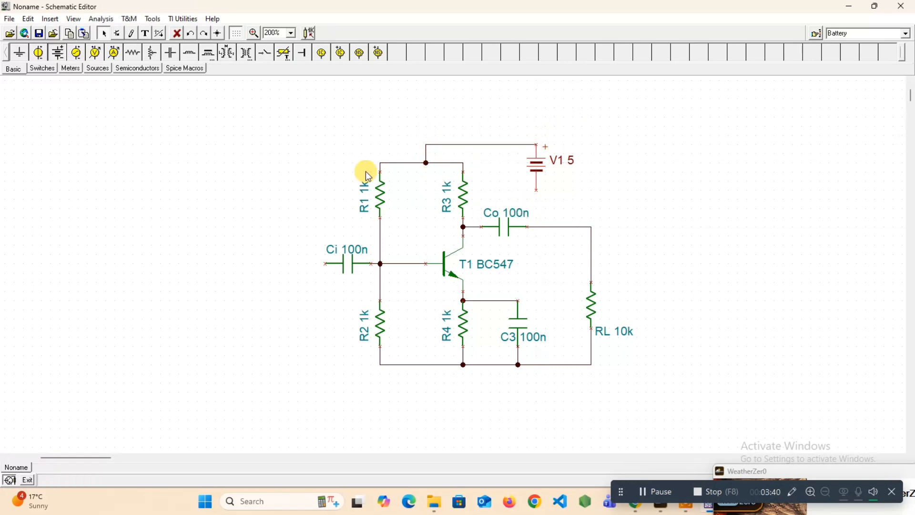
Place a ground at the battery's negative terminal and another below the circuit, wiring the second one to the bottom rail
{"action": "left_click", "coordinate": [20, 53]}
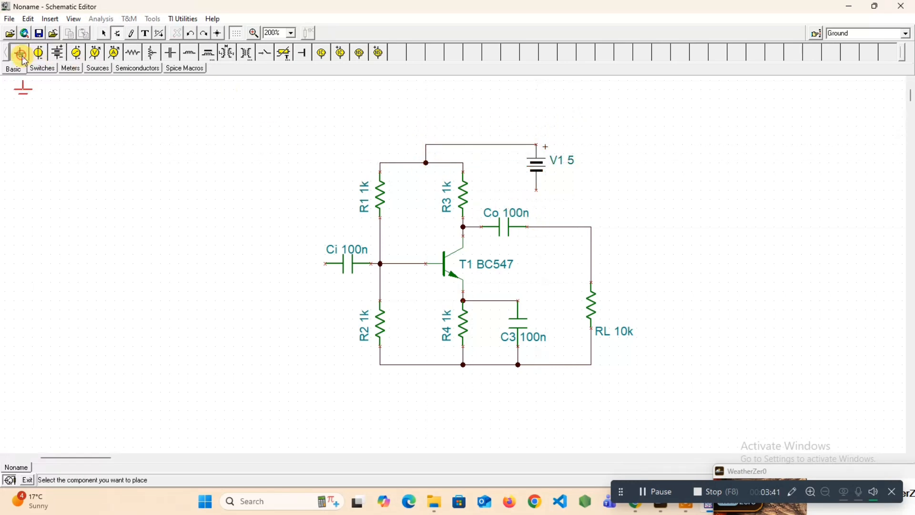
{"action": "left_click", "coordinate": [537, 194]}
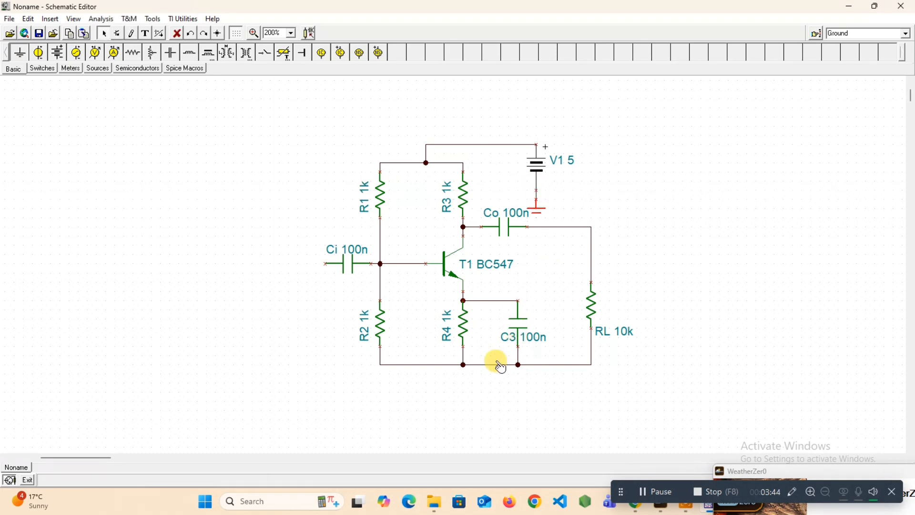
{"action": "left_click", "coordinate": [20, 53]}
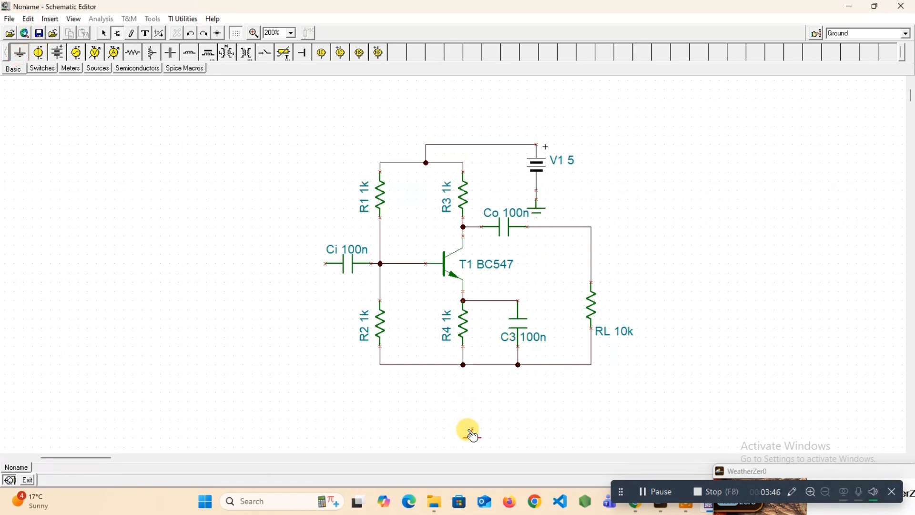
{"action": "left_click", "coordinate": [498, 384]}
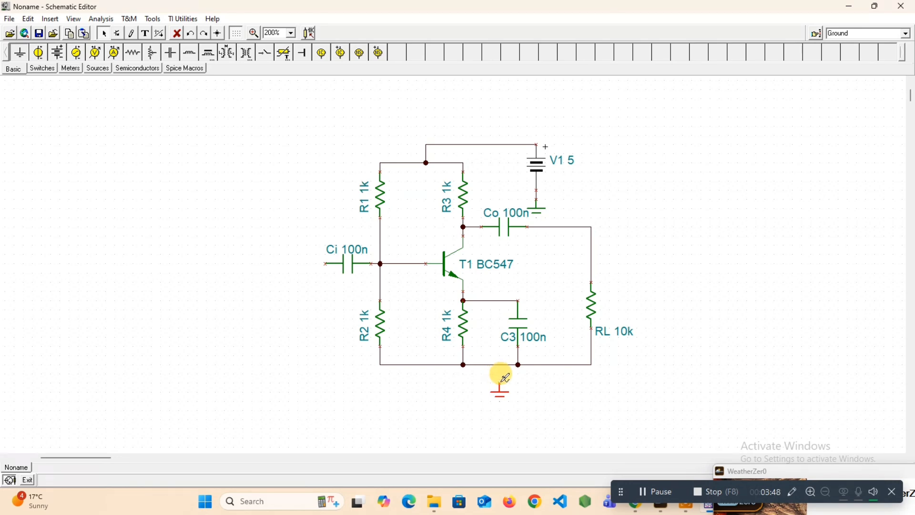
{"action": "mouse_move", "coordinate": [504, 378]}
{"action": "left_mouse_down"}
{"action": "mouse_move", "coordinate": [500, 353]}
{"action": "mouse_move", "coordinate": [500, 364]}
{"action": "left_mouse_up"}
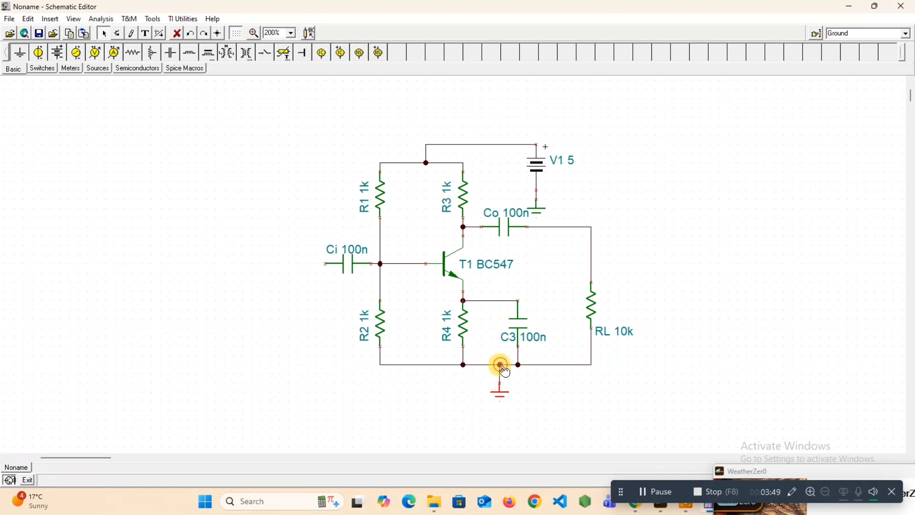
Place a voltage generator at the amplifier input and wire it between capacitor Ci and the bottom rail
{"action": "left_click", "coordinate": [77, 54]}
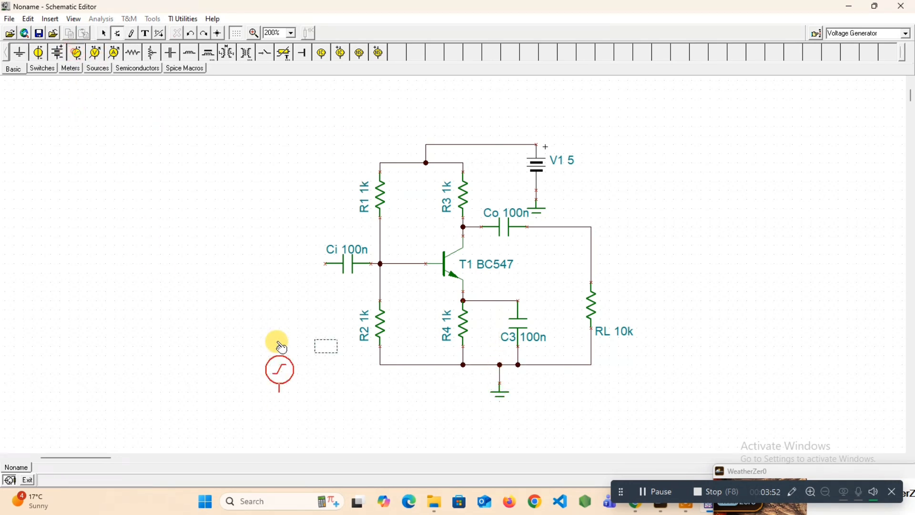
{"action": "left_click", "coordinate": [292, 292]}
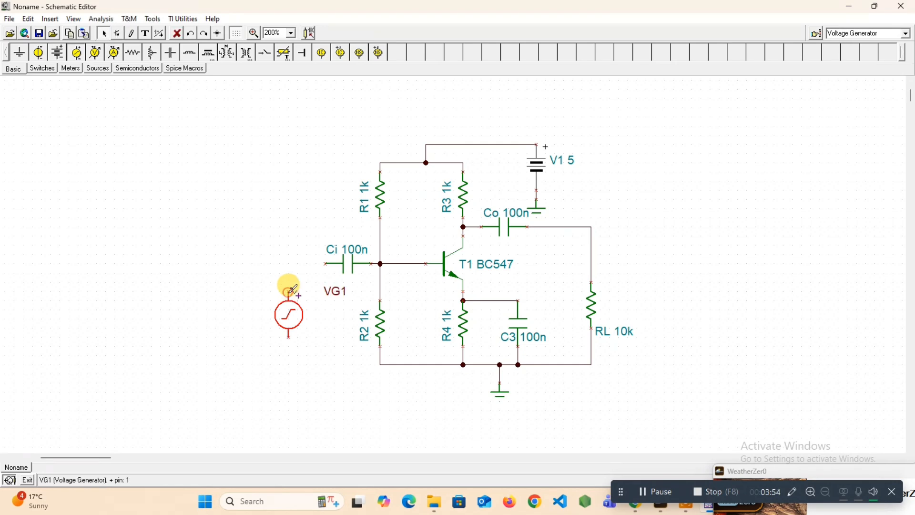
{"action": "left_click_drag", "start_coordinate": [291, 291], "coordinate": [326, 264]}
{"action": "mouse_move", "coordinate": [289, 338]}
{"action": "left_mouse_down"}
{"action": "mouse_move", "coordinate": [289, 353]}
{"action": "mouse_move", "coordinate": [381, 365]}
{"action": "left_mouse_up"}
{"action": "left_click", "coordinate": [339, 305]}
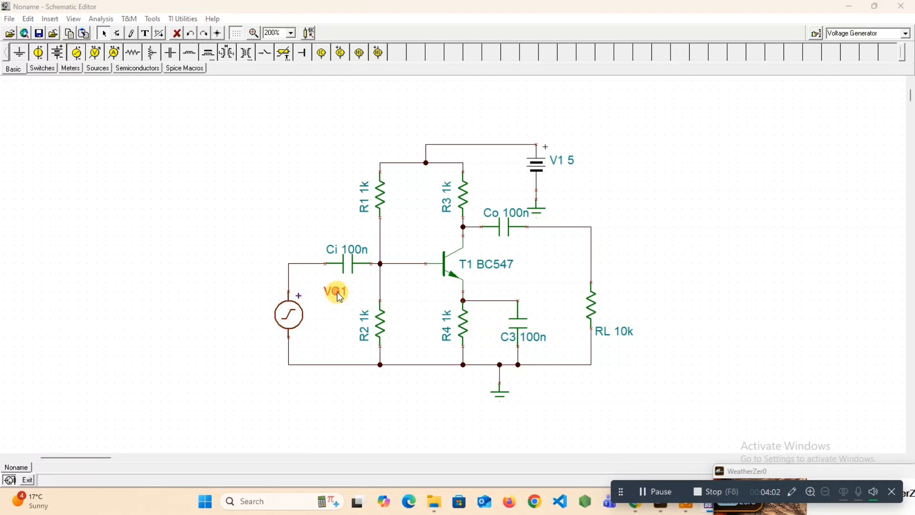
Label the voltage generator Vin and set its signal to a sine wave with 0.1 V amplitude and 100 kHz frequency
{"action": "double_click", "coordinate": [336, 290]}
{"action": "left_click", "coordinate": [506, 209]}
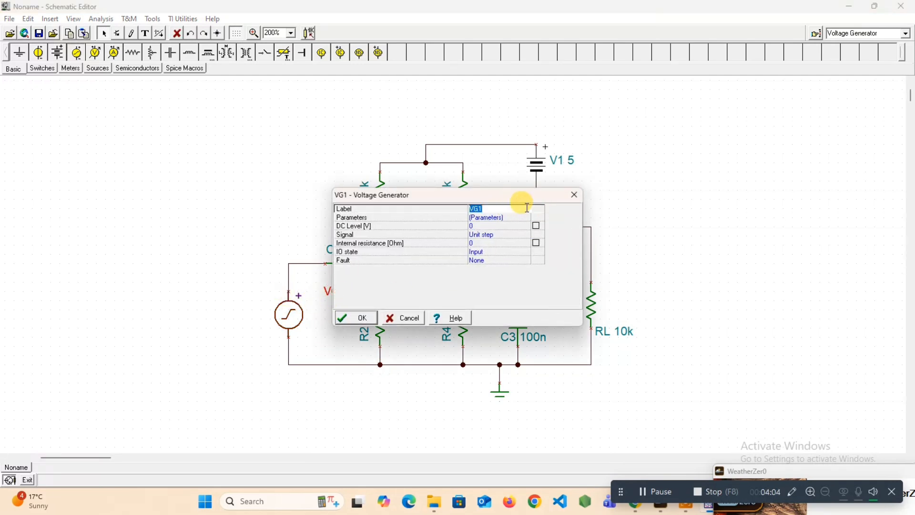
{"action": "left_click", "coordinate": [523, 233]}
{"action": "left_click", "coordinate": [529, 234]}
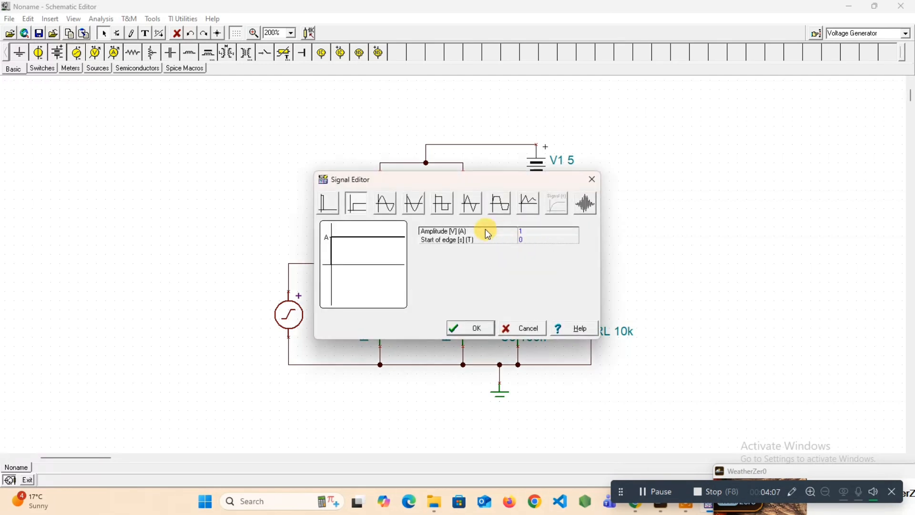
{"action": "left_click", "coordinate": [386, 203]}
{"action": "left_click", "coordinate": [532, 232]}
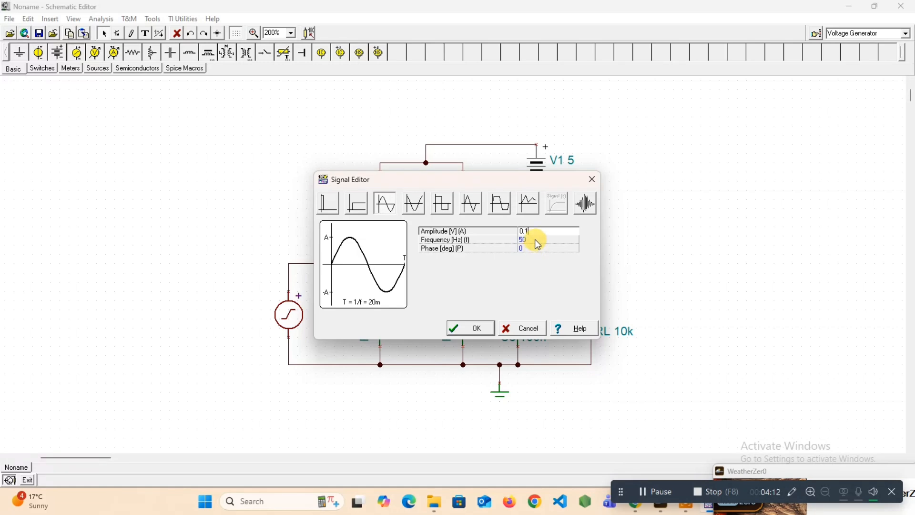
{"action": "left_click", "coordinate": [535, 240]}
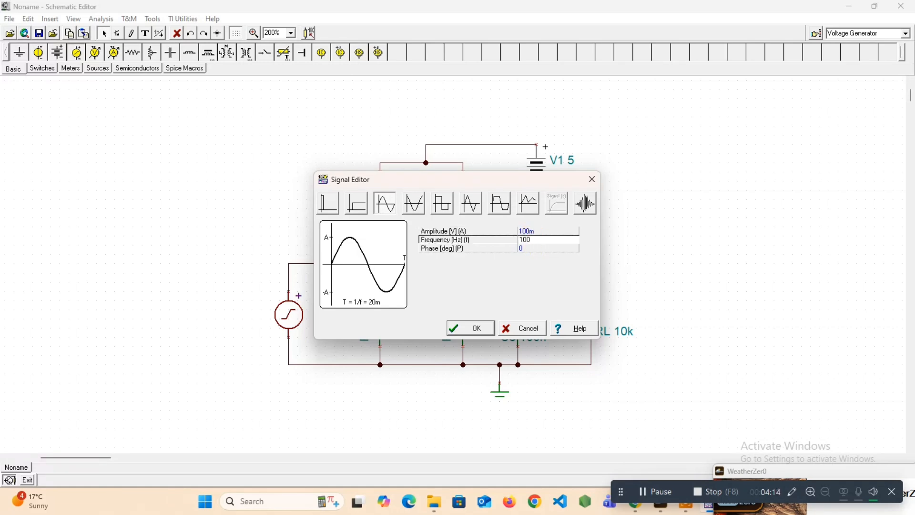
{"action": "left_click", "coordinate": [475, 333]}
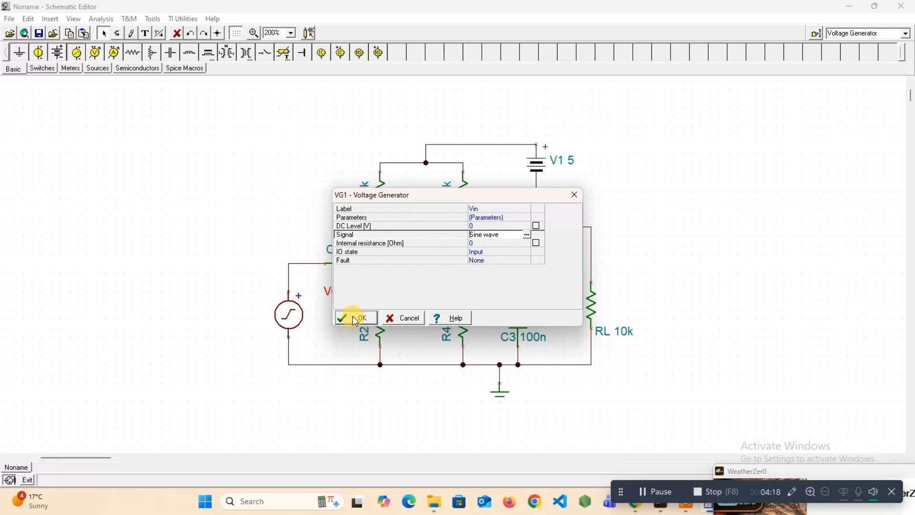
Recheck the generator's sine settings, apply its properties, and move the Vin label to the upper left of its symbol
{"action": "left_click", "coordinate": [526, 234]}
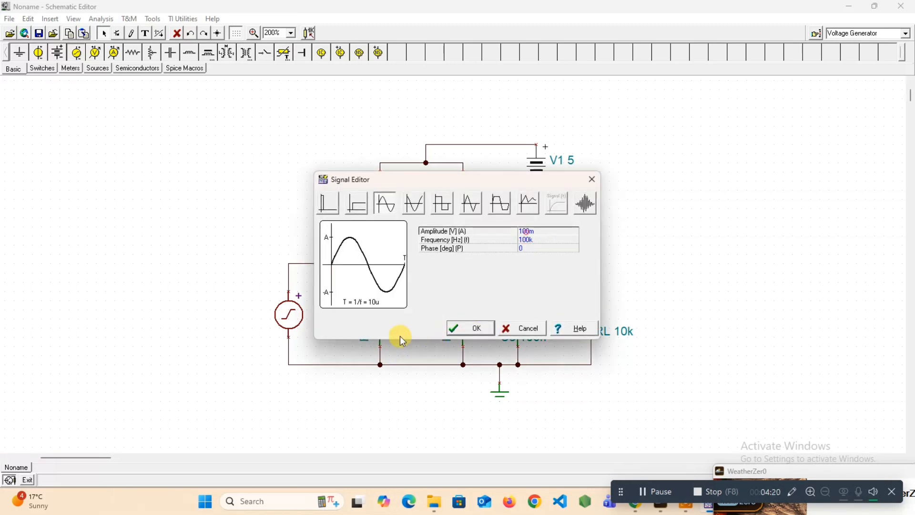
{"action": "left_click", "coordinate": [472, 330]}
{"action": "left_click", "coordinate": [358, 318]}
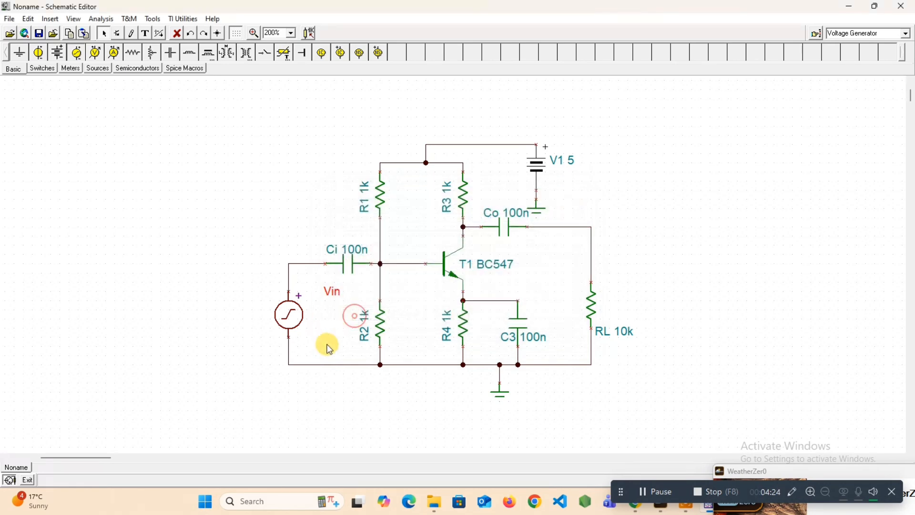
{"action": "left_click_drag", "start_coordinate": [333, 297], "coordinate": [275, 292]}
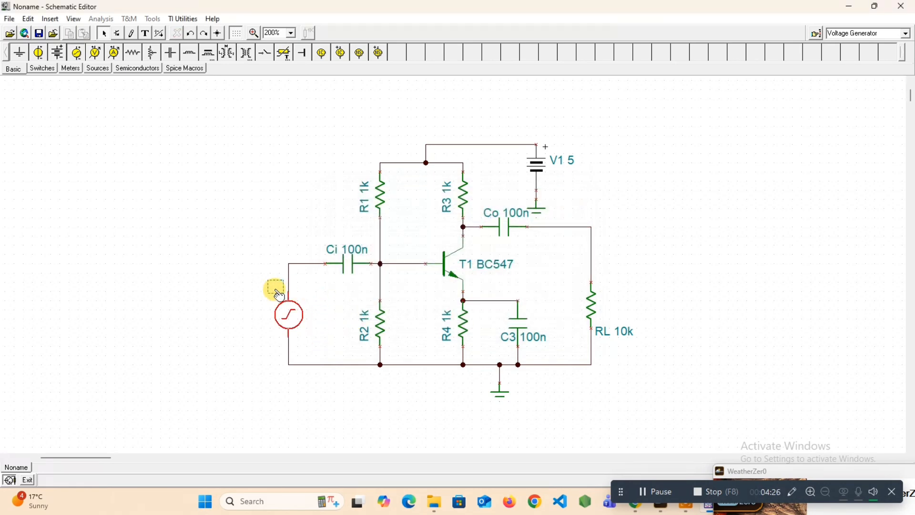
{"action": "left_click", "coordinate": [241, 353]}
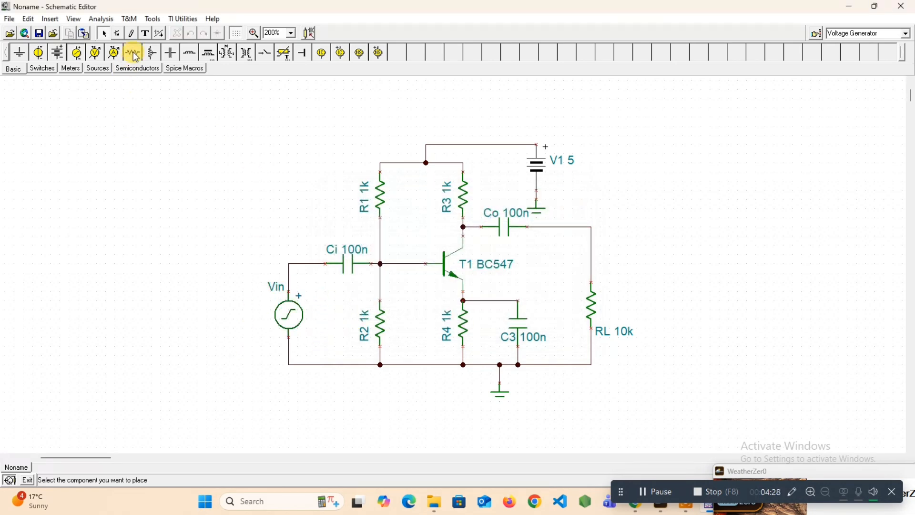
Add a two-line text note reading "10mV" and "100KHz" at the lower left of the Vin generator
{"action": "left_click", "coordinate": [145, 33]}
{"action": "left_click", "coordinate": [283, 333]}
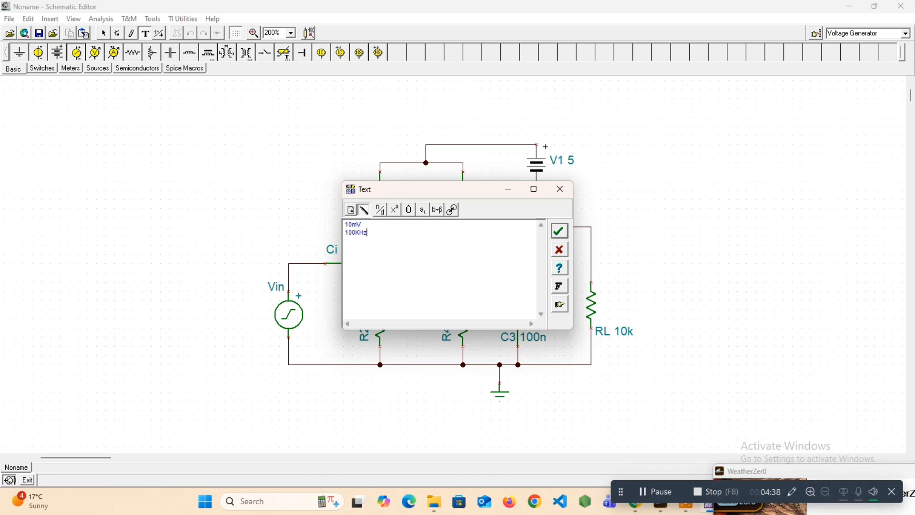
{"action": "left_click", "coordinate": [559, 231]}
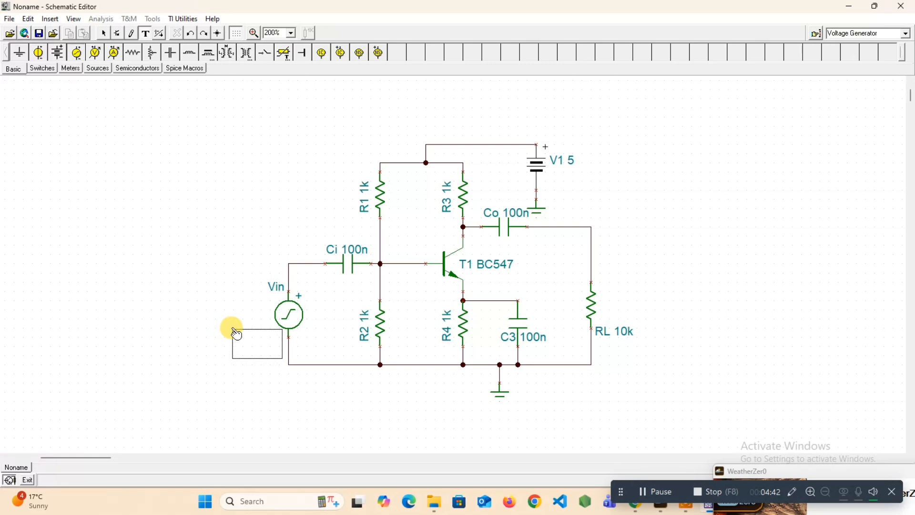
{"action": "left_click", "coordinate": [237, 334]}
Set the Vin generator's sine wave amplitude to 10m
{"action": "double_click", "coordinate": [290, 315]}
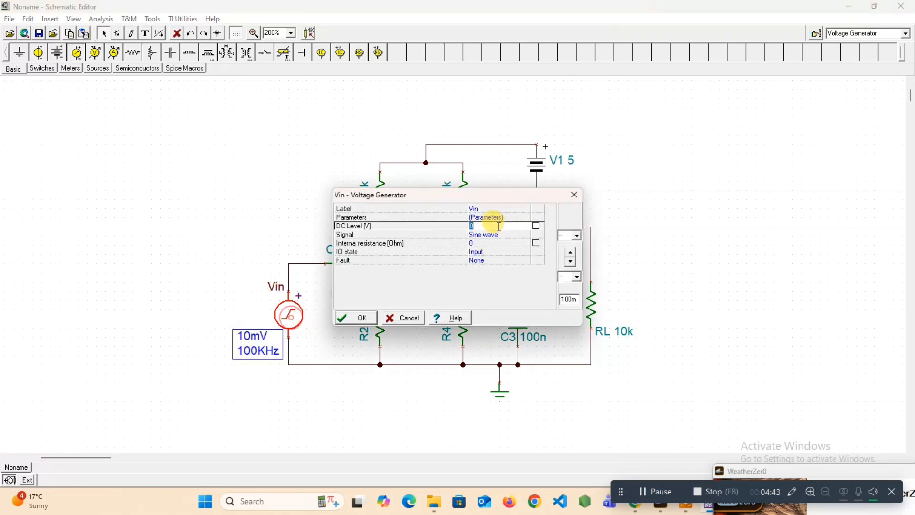
{"action": "left_click", "coordinate": [523, 235]}
{"action": "left_click", "coordinate": [527, 236]}
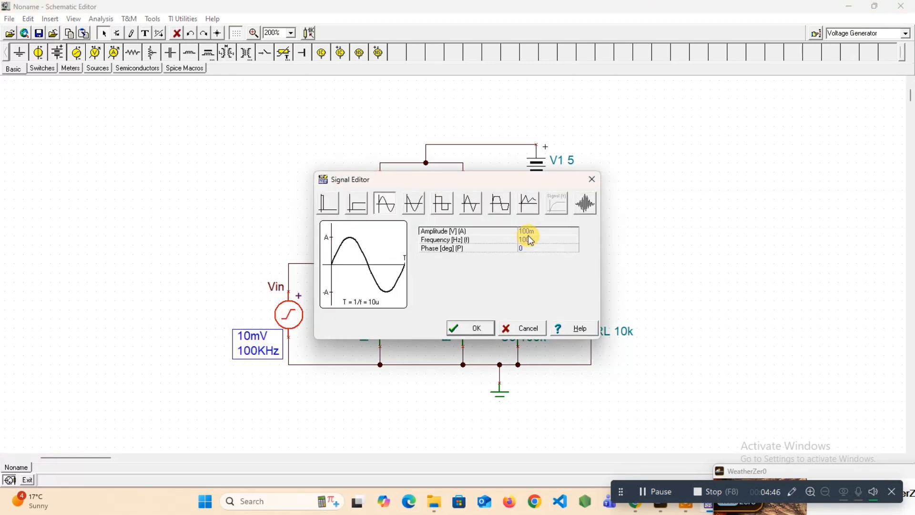
{"action": "left_click", "coordinate": [526, 230]}
{"action": "left_click", "coordinate": [528, 231]}
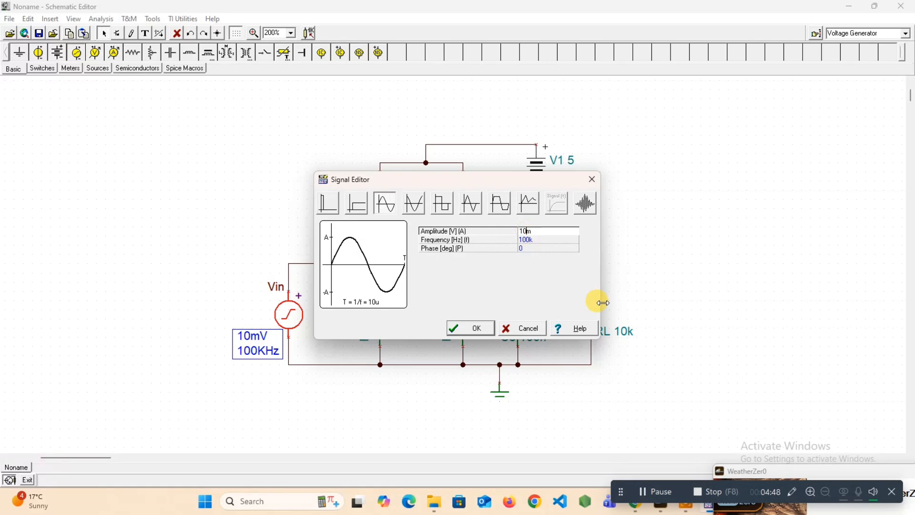
{"action": "key", "text": "Return"}
{"action": "left_click", "coordinate": [358, 317]}
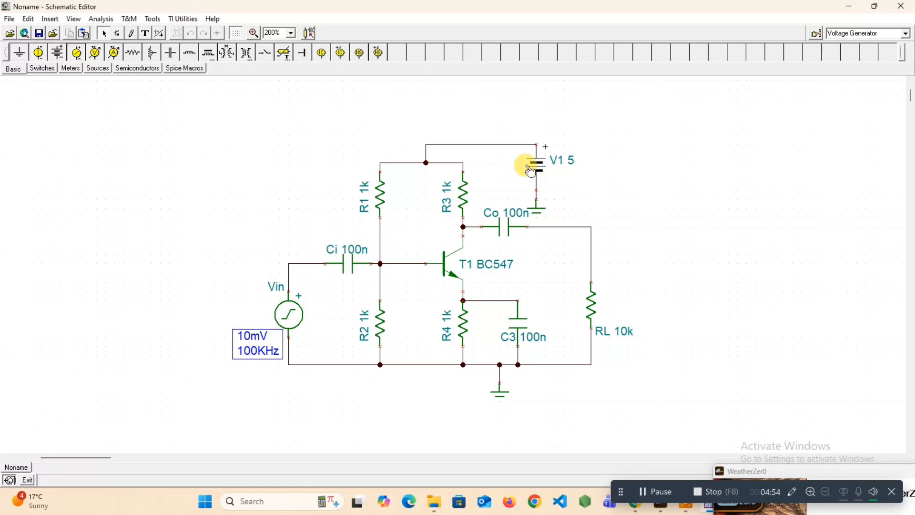
Set the battery's voltage to 10 V and change its label to Vcc
{"action": "double_click", "coordinate": [558, 161]}
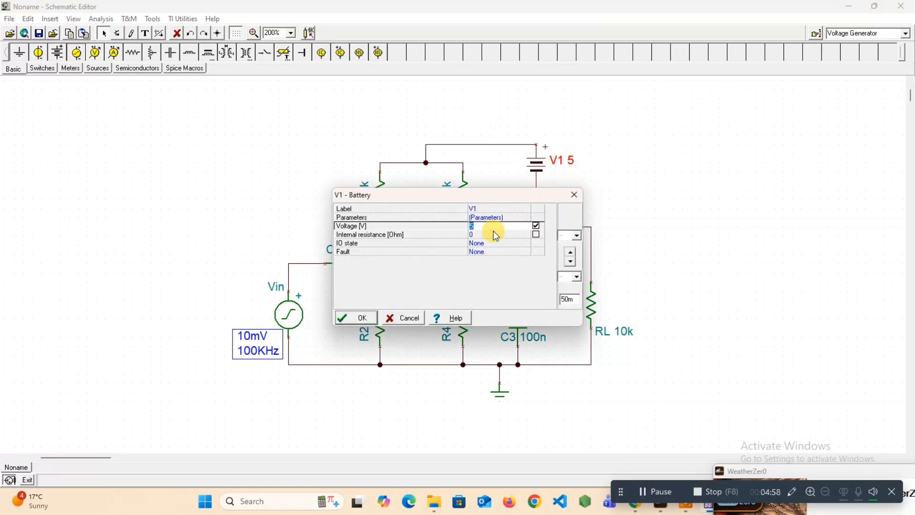
{"action": "type", "text": "10"}
{"action": "left_click", "coordinate": [500, 208]}
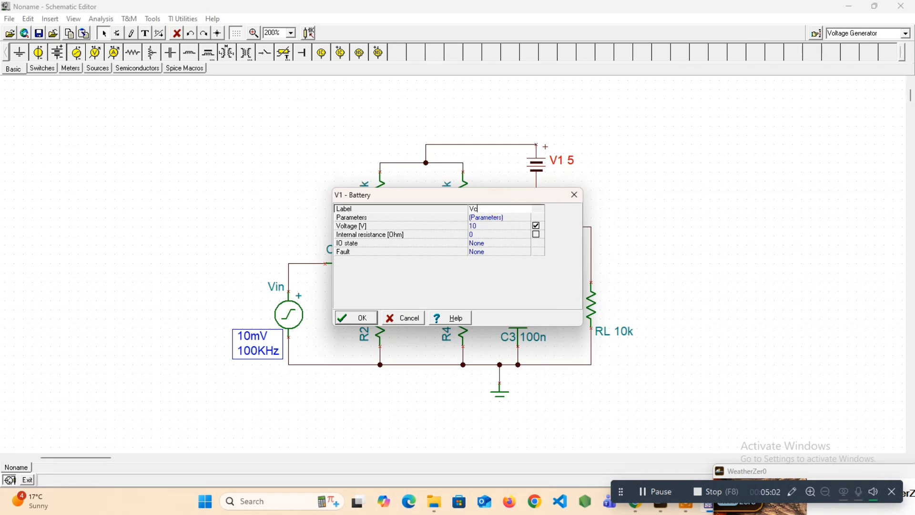
{"action": "key", "text": "Return"}
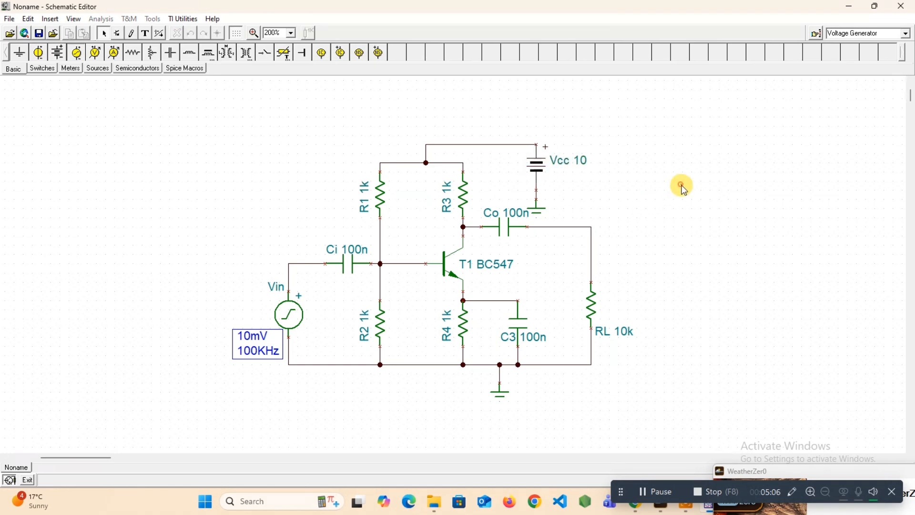
Move the Vcc battery up and to the left, then move its ground symbol directly beneath its negative terminal
{"action": "left_click_drag", "start_coordinate": [535, 169], "coordinate": [510, 163]}
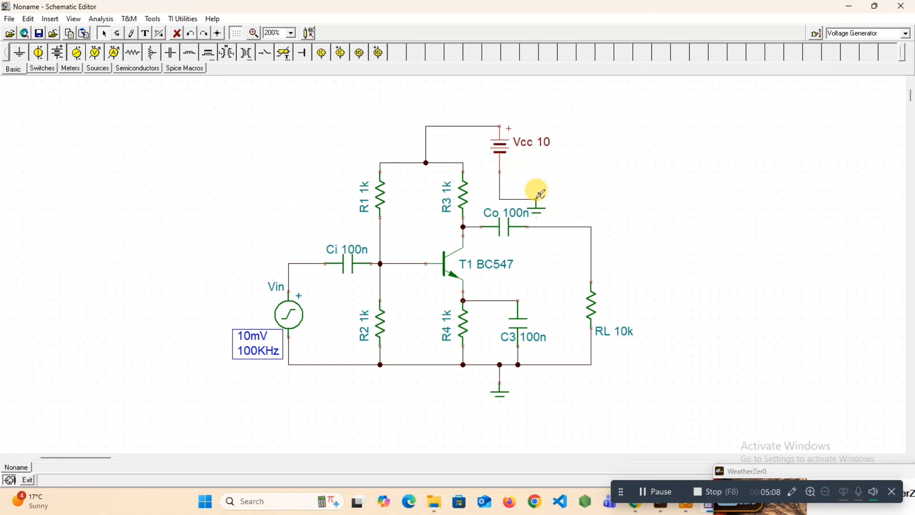
{"action": "left_click_drag", "start_coordinate": [536, 203], "coordinate": [506, 198]}
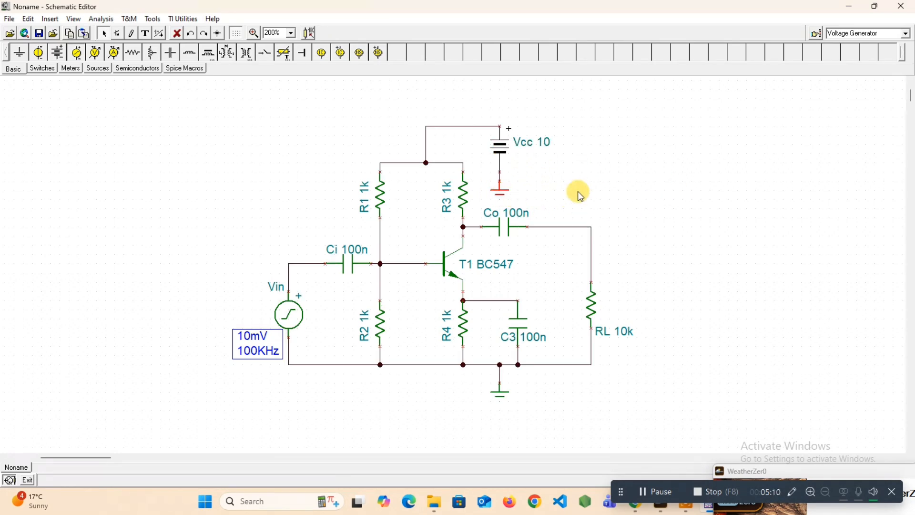
Shift the Vcc battery and its ground symbol left and up, and move the Vcc label above the battery
{"action": "left_click", "coordinate": [506, 155]}
{"action": "left_click_drag", "start_coordinate": [506, 155], "coordinate": [487, 155]}
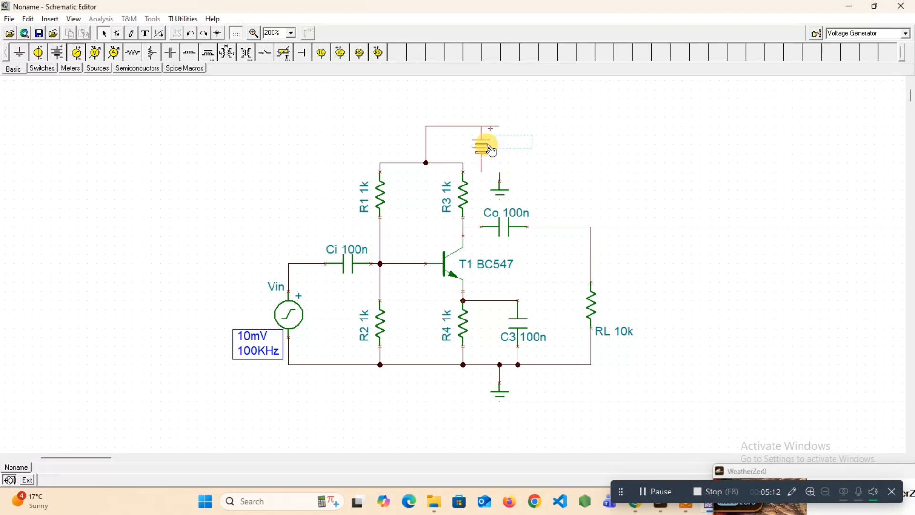
{"action": "left_click_drag", "start_coordinate": [504, 196], "coordinate": [485, 194]}
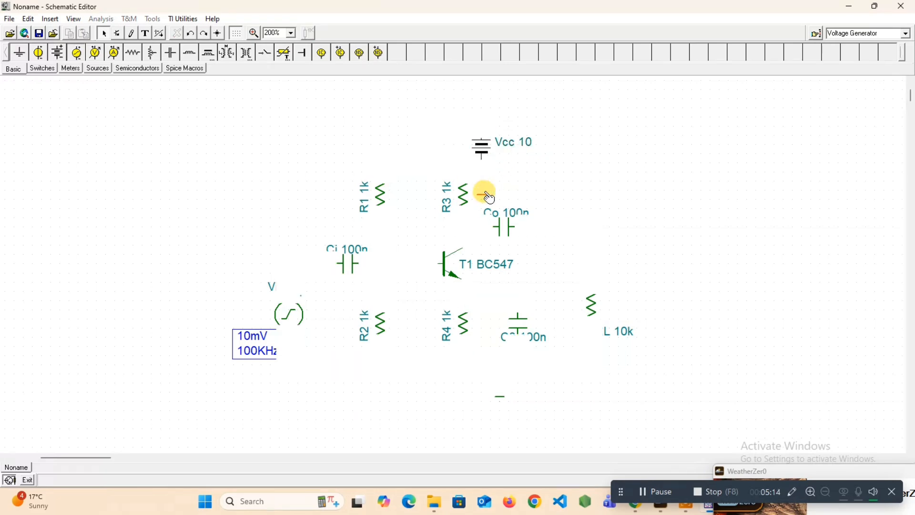
{"action": "left_click_drag", "start_coordinate": [485, 159], "coordinate": [485, 131]}
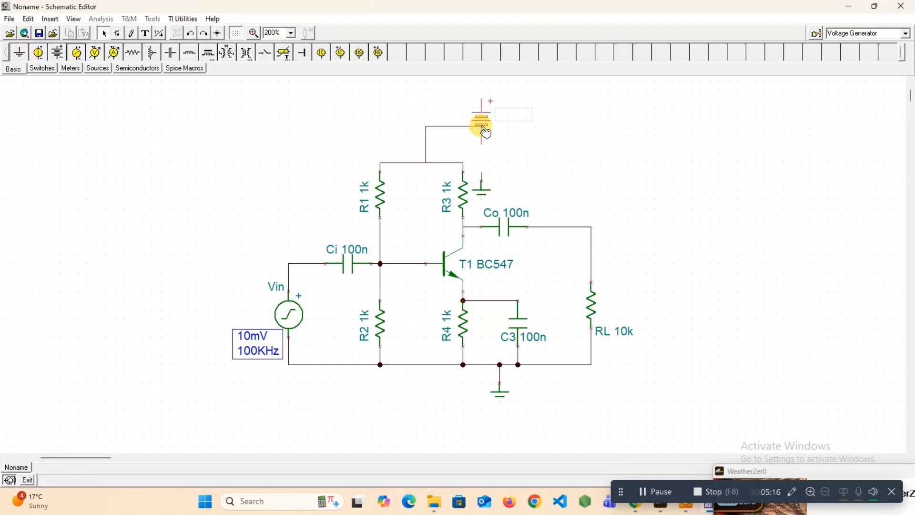
{"action": "left_click_drag", "start_coordinate": [483, 198], "coordinate": [481, 159]}
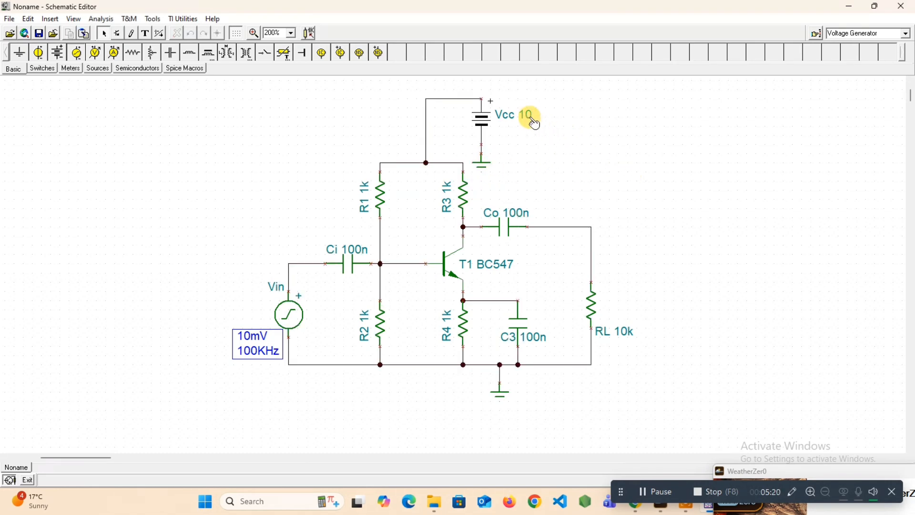
{"action": "left_click", "coordinate": [640, 153]}
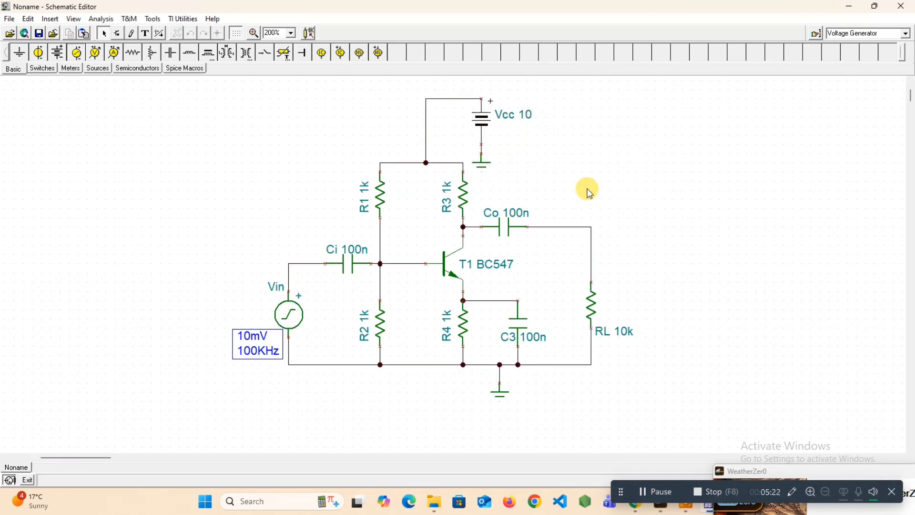
{"action": "left_click_drag", "start_coordinate": [505, 113], "coordinate": [469, 96]}
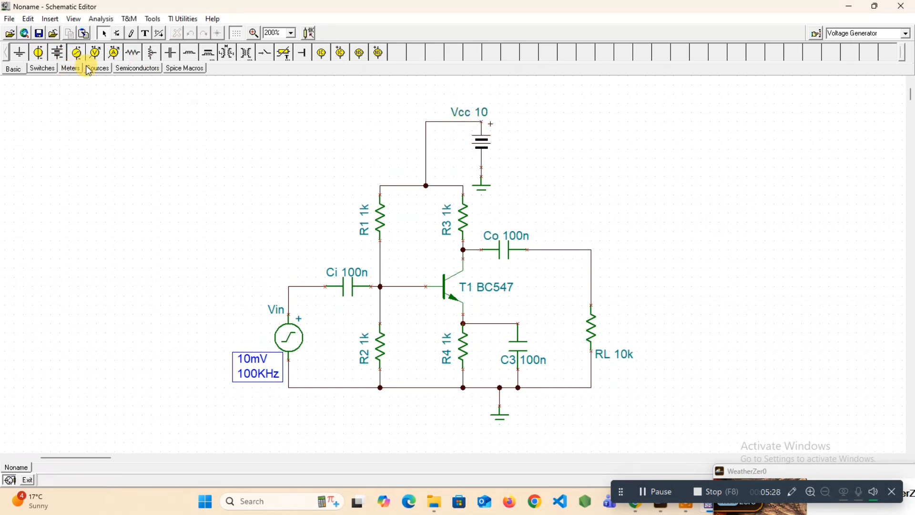
Place a voltmeter to the right of RL and wire it in parallel with the load resistor
{"action": "left_click", "coordinate": [70, 68]}
{"action": "left_click", "coordinate": [39, 53]}
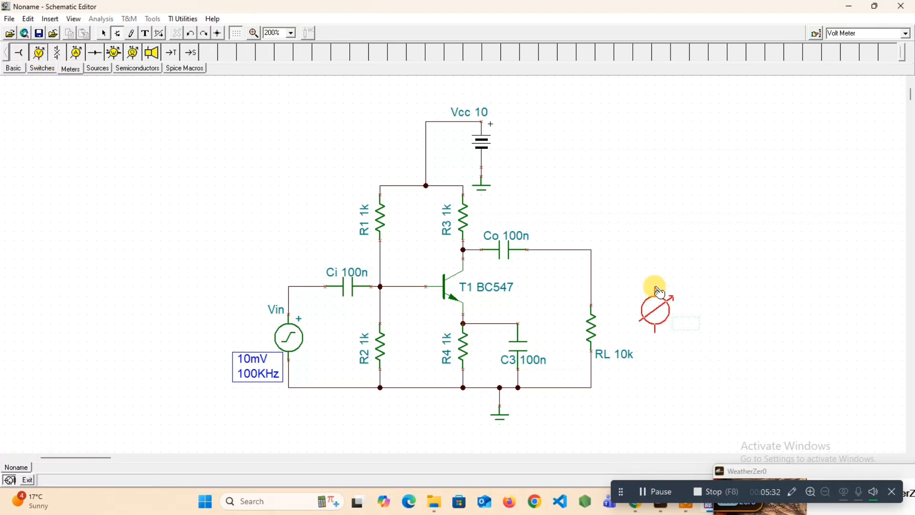
{"action": "left_click", "coordinate": [654, 288]}
{"action": "left_click_drag", "start_coordinate": [655, 286], "coordinate": [590, 249]}
{"action": "mouse_move", "coordinate": [656, 328]}
{"action": "left_mouse_down"}
{"action": "mouse_move", "coordinate": [650, 380]}
{"action": "mouse_move", "coordinate": [591, 387]}
{"action": "left_mouse_up"}
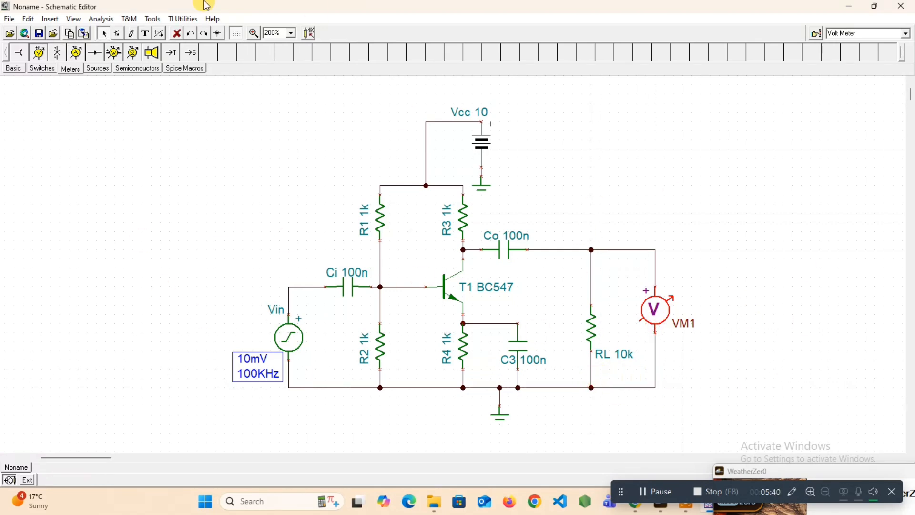
Run a transient analysis with the end display time set to 20u
{"action": "left_click", "coordinate": [101, 19]}
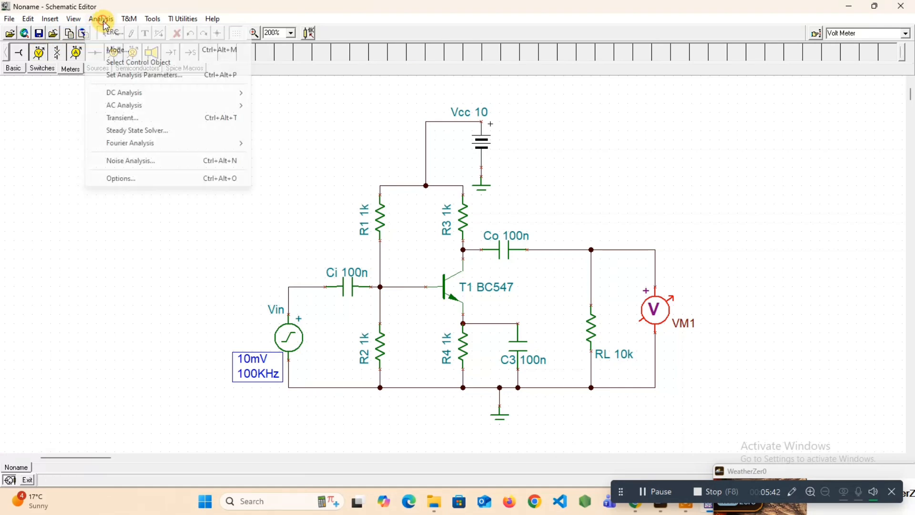
{"action": "left_click", "coordinate": [149, 117]}
{"action": "left_click", "coordinate": [444, 243]}
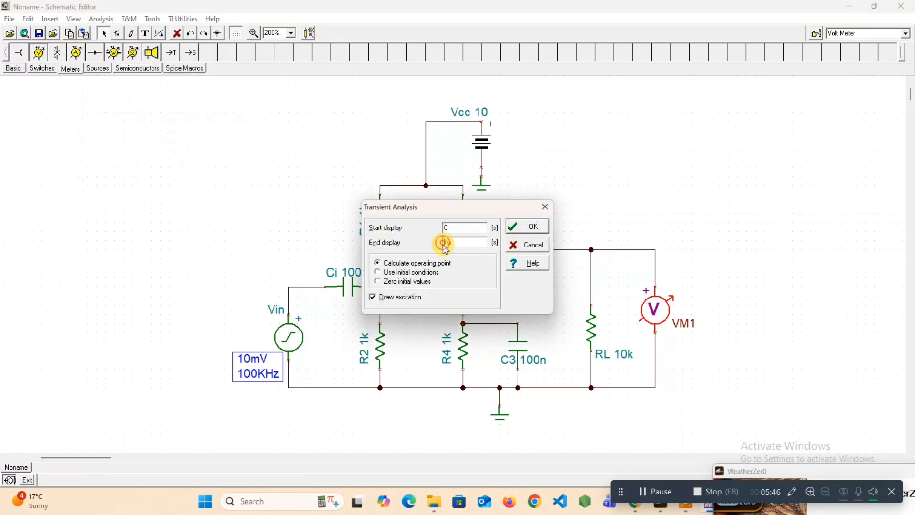
{"action": "left_click_drag", "start_coordinate": [445, 243], "coordinate": [405, 247]}
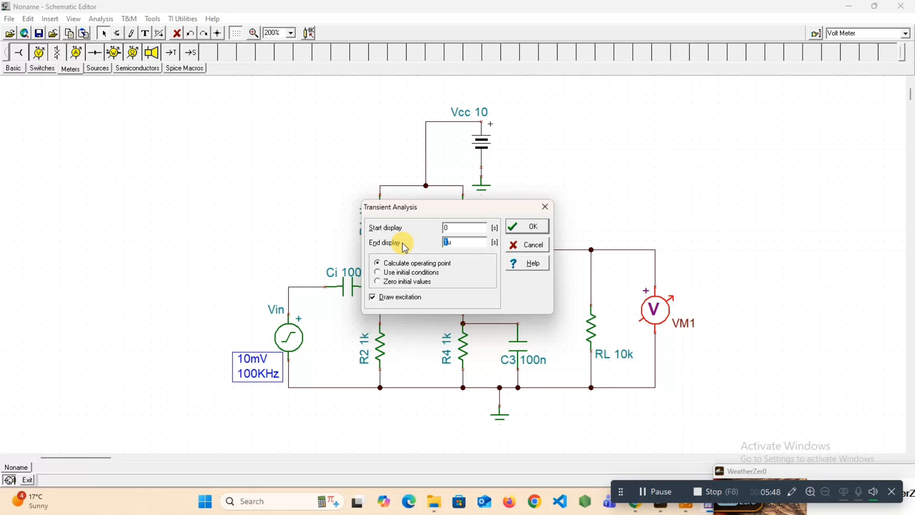
{"action": "type", "text": "20"}
{"action": "left_click", "coordinate": [546, 228]}
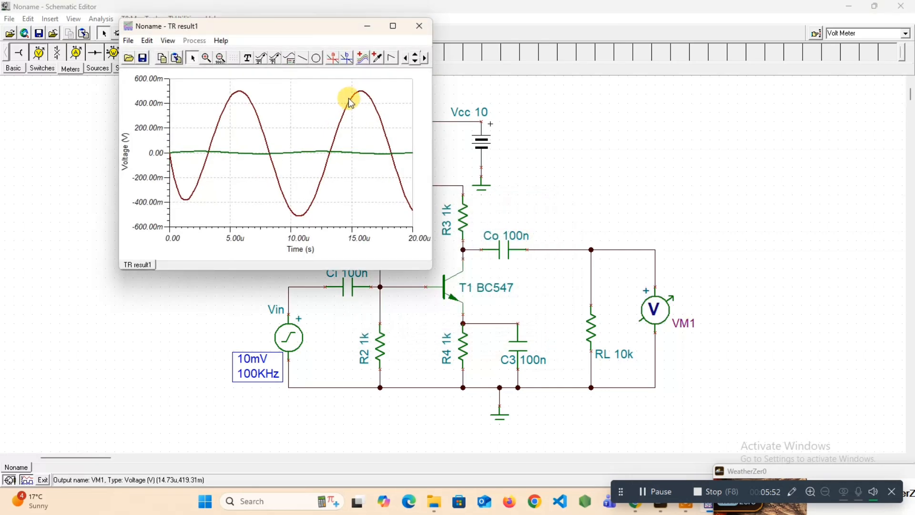
Separate the VM1 and Vin curves, examine them in the enlarged results window, and close it
{"action": "left_click", "coordinate": [395, 27]}
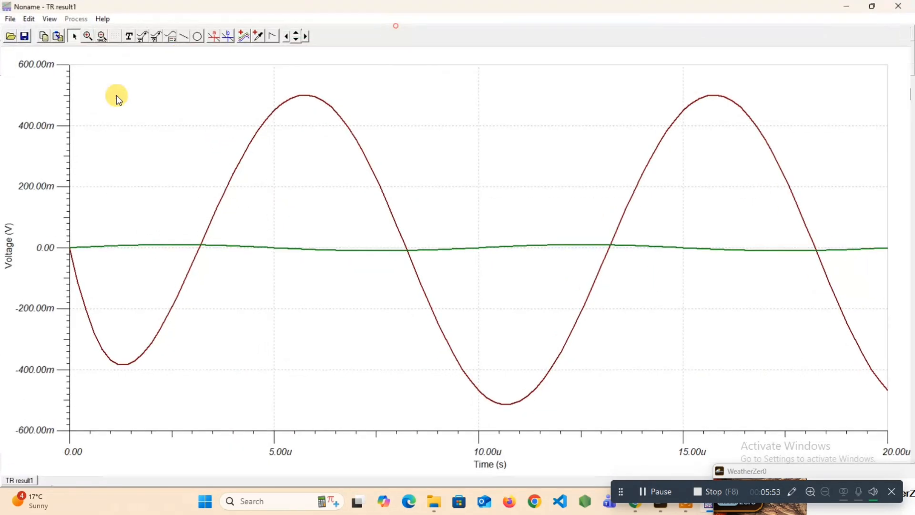
{"action": "left_click", "coordinate": [49, 20]}
{"action": "left_click", "coordinate": [81, 86]}
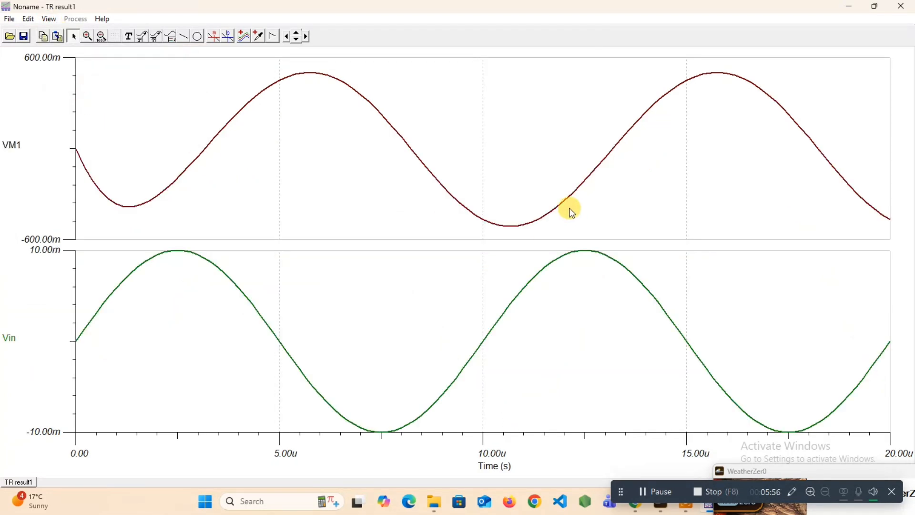
{"action": "left_click", "coordinate": [876, 10]}
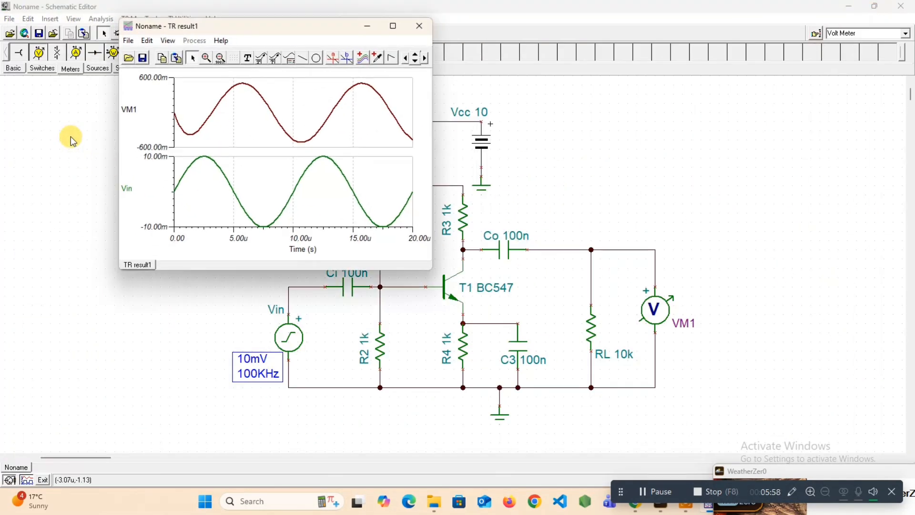
{"action": "left_click", "coordinate": [396, 26]}
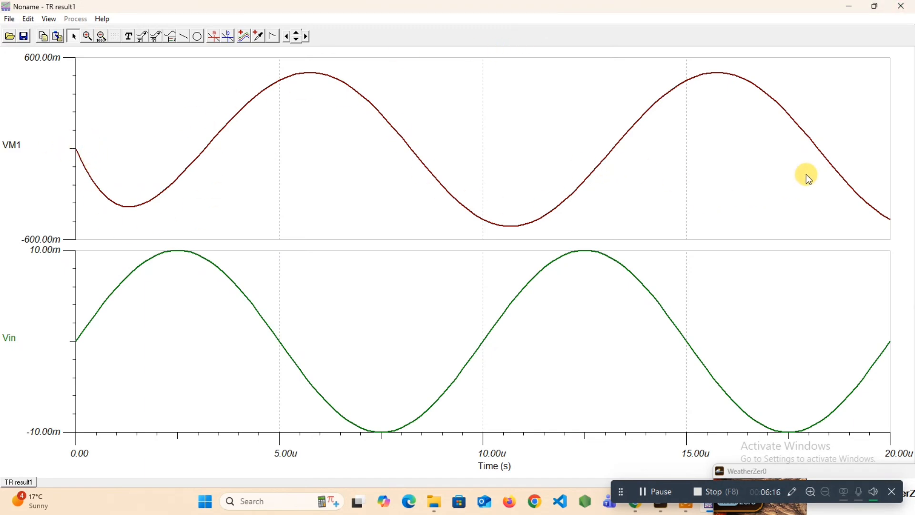
{"action": "left_click", "coordinate": [901, 6]}
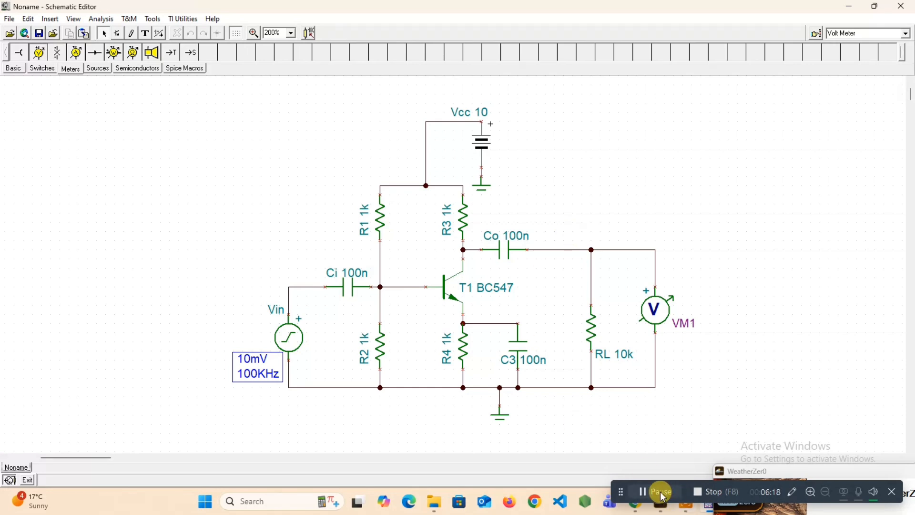
Set the capacitance of C3 to 220u
{"action": "double_click", "coordinate": [539, 366]}
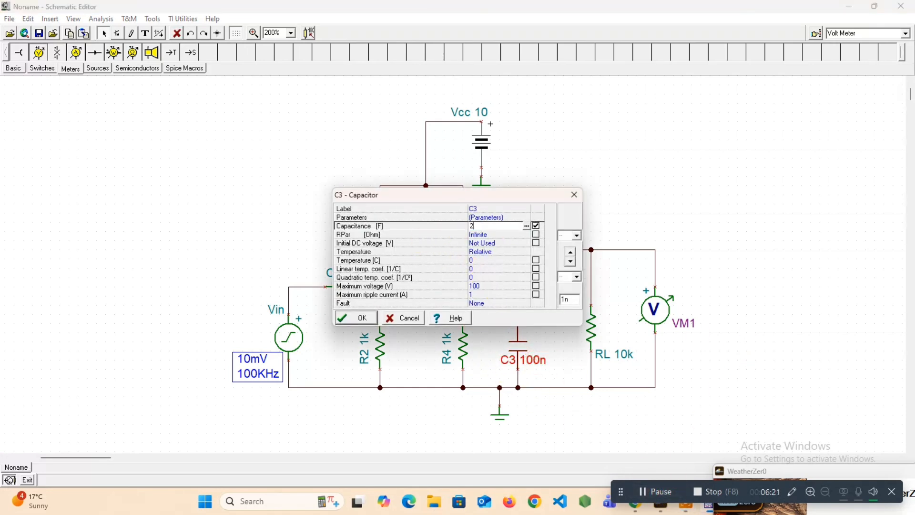
{"action": "type", "text": "220u"}
{"action": "key", "text": "Return"}
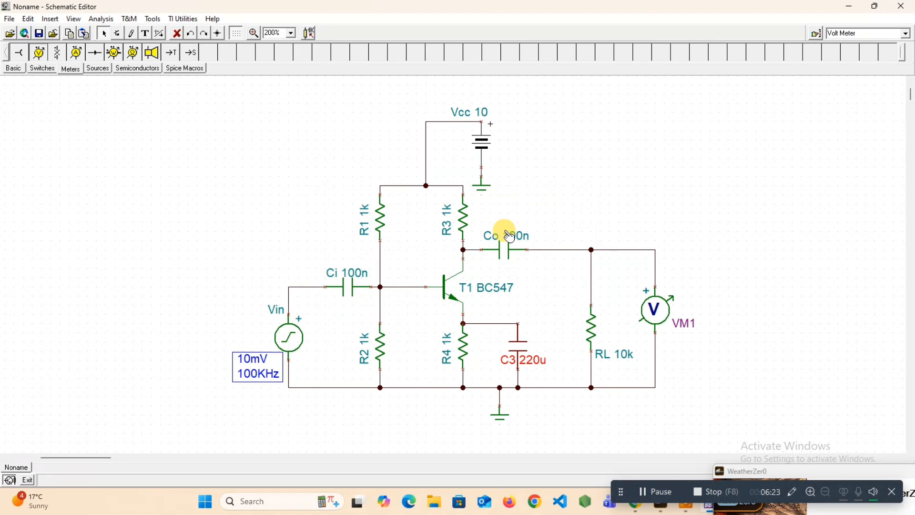
Set the base bias resistors R1 to 12k and R2 to 2.7k
{"action": "double_click", "coordinate": [380, 222]}
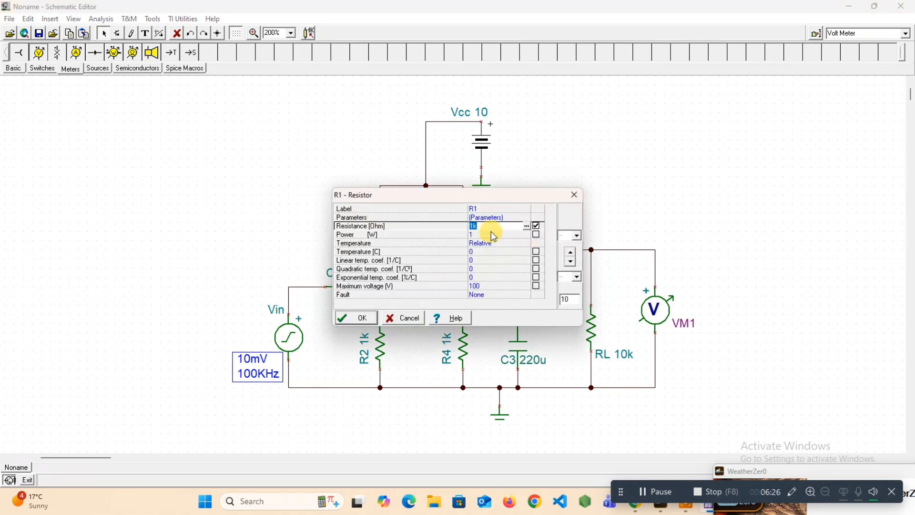
{"action": "type", "text": "12k"}
{"action": "key", "text": "Return"}
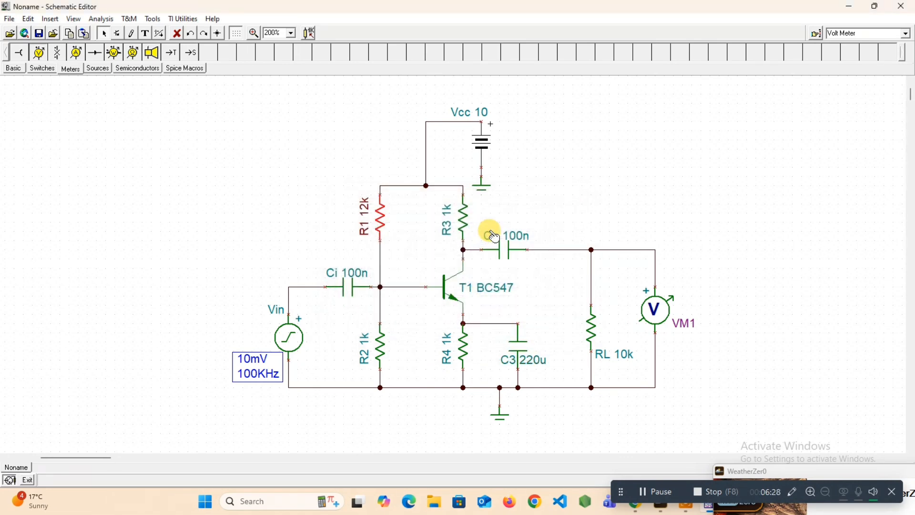
{"action": "double_click", "coordinate": [372, 345]}
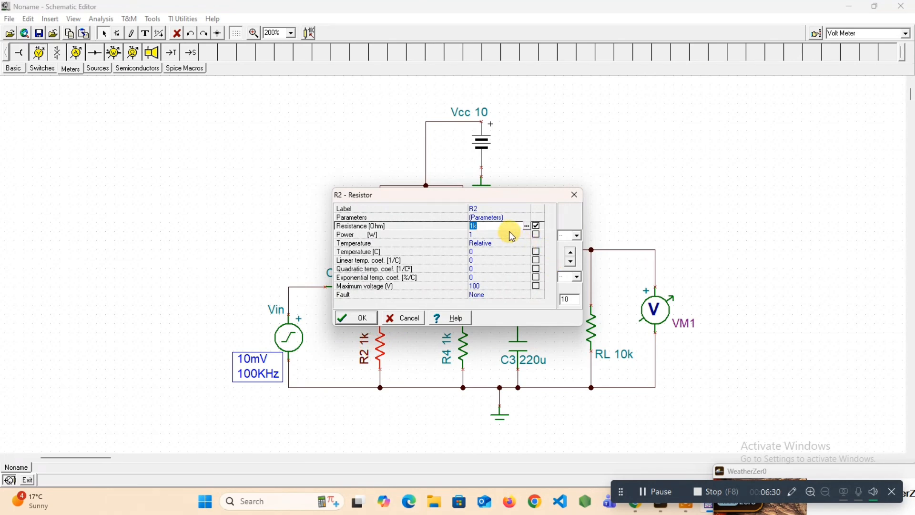
{"action": "type", "text": "2.7"}
{"action": "key", "text": "Return"}
Set collector resistor R3 to 390 ohms and emitter resistor R4 to 100 ohms
{"action": "double_click", "coordinate": [455, 224]}
{"action": "key", "text": "Return"}
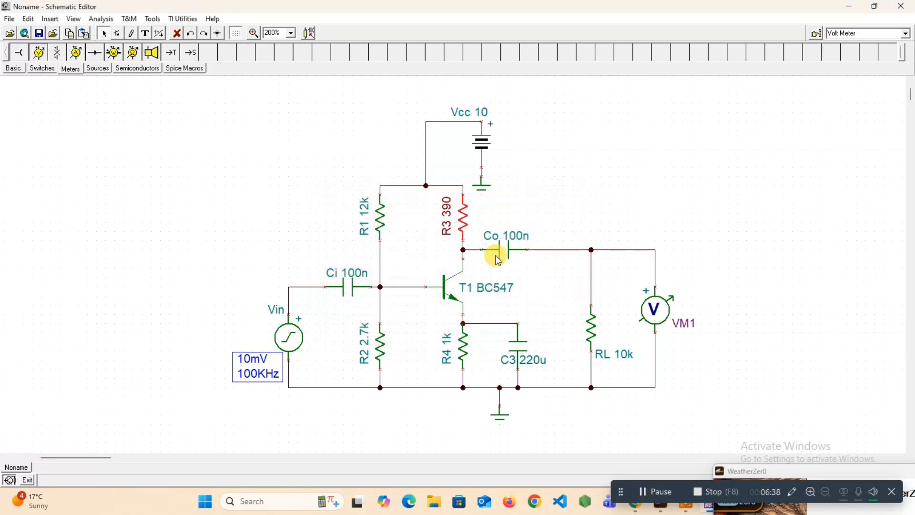
{"action": "double_click", "coordinate": [448, 346]}
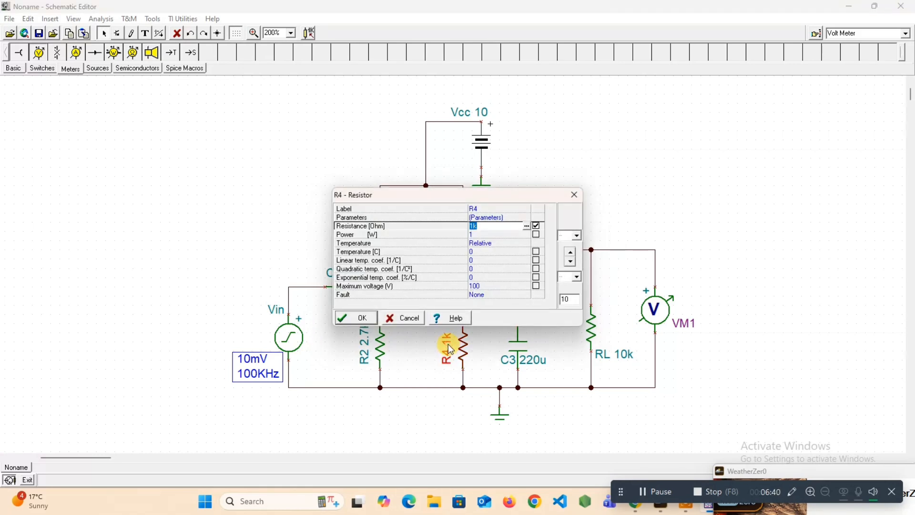
{"action": "type", "text": "100"}
{"action": "key", "text": "Return"}
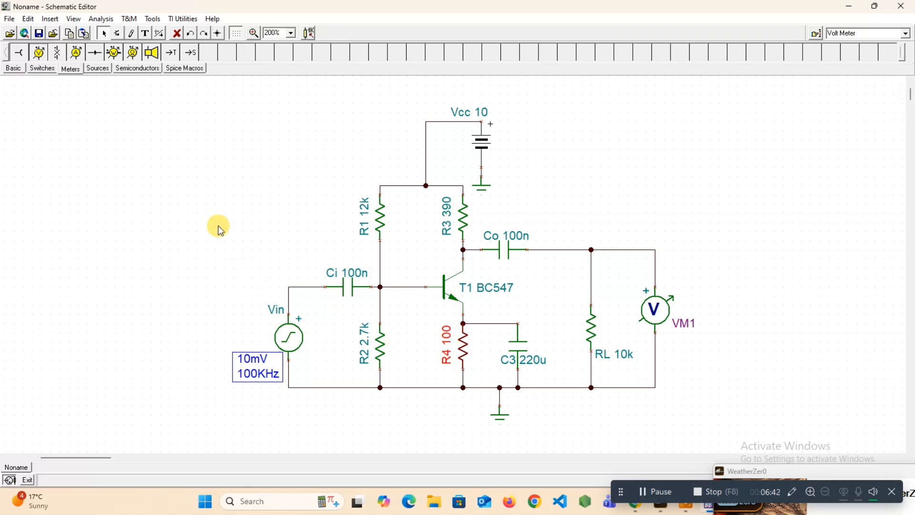
{"action": "left_click", "coordinate": [200, 189]}
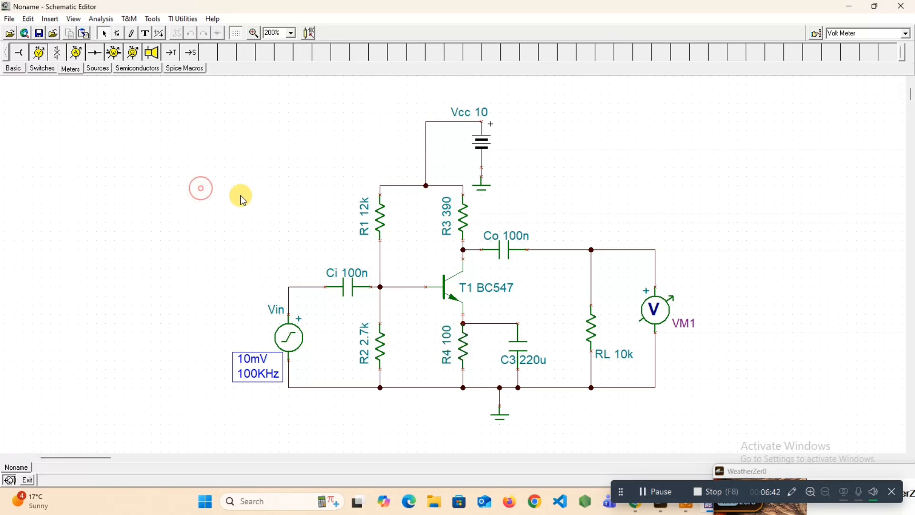
Rerun the transient analysis on the modified circuit with the existing time settings
{"action": "left_click", "coordinate": [101, 20]}
{"action": "left_click", "coordinate": [142, 118]}
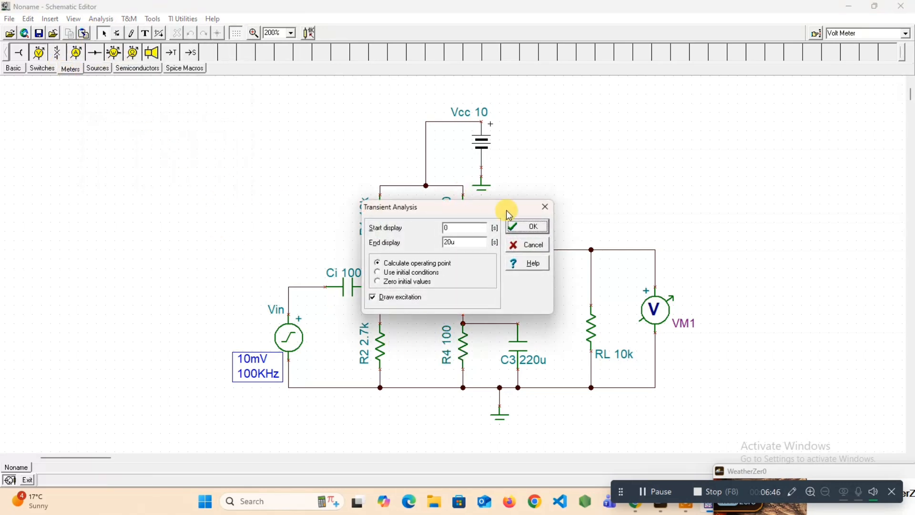
{"action": "left_click", "coordinate": [537, 227]}
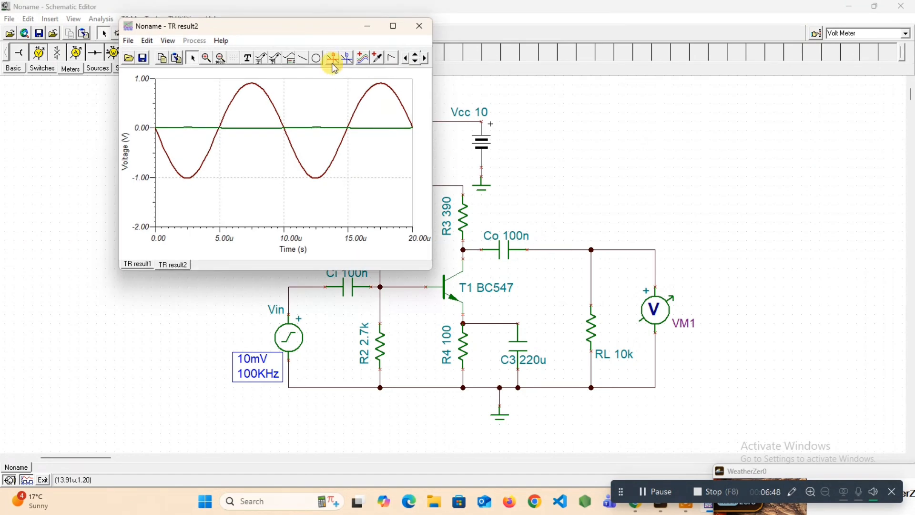
Split the new transient result into separate curves, inspect the waveforms enlarged, and close the results window
{"action": "left_click", "coordinate": [168, 40]}
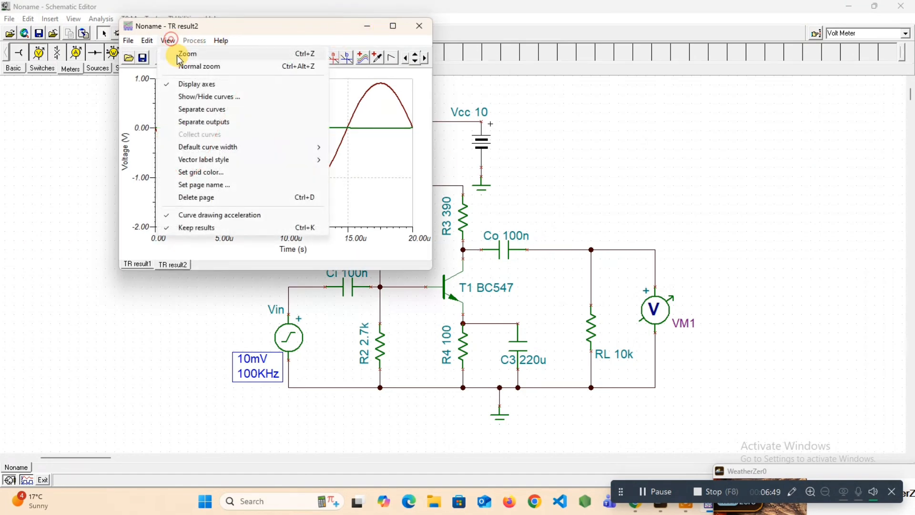
{"action": "left_click", "coordinate": [190, 110]}
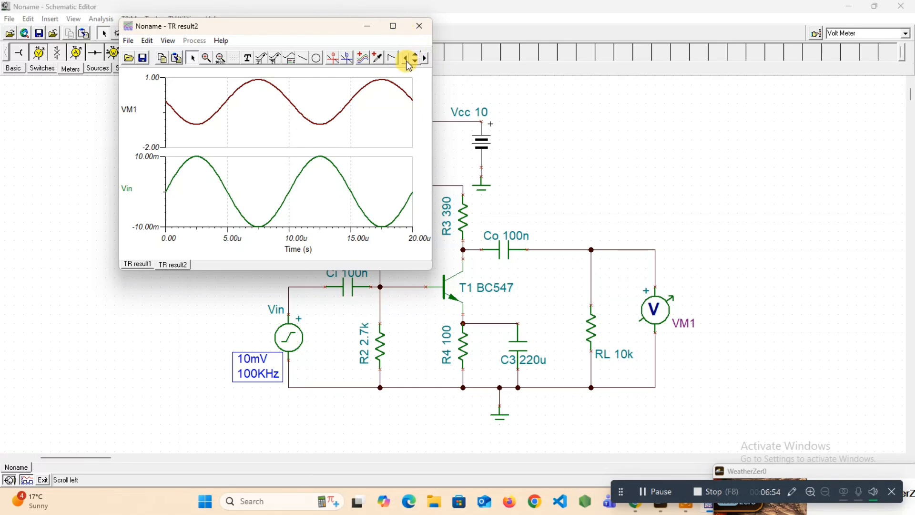
{"action": "left_click", "coordinate": [393, 28]}
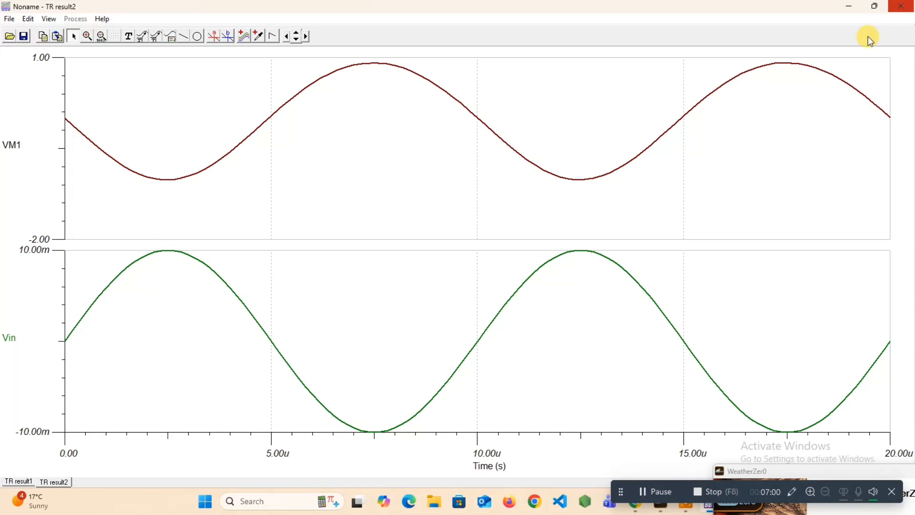
{"action": "left_click", "coordinate": [905, 12]}
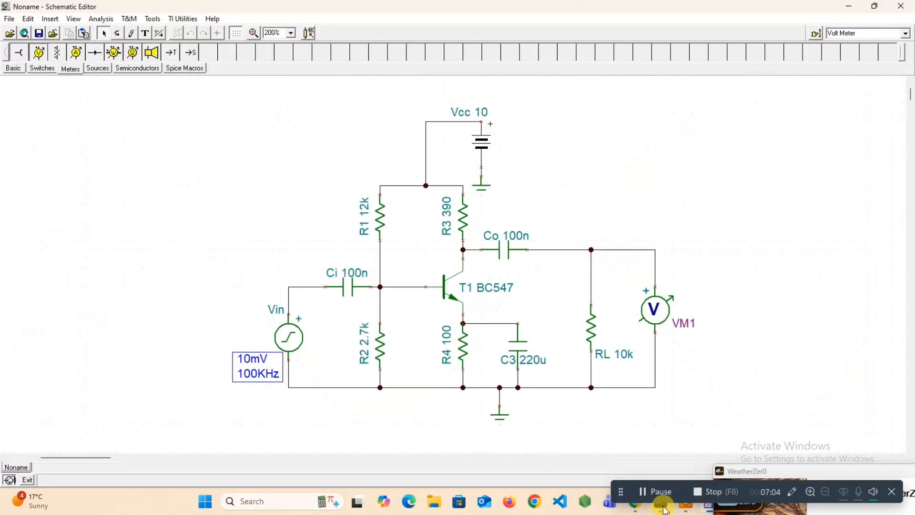